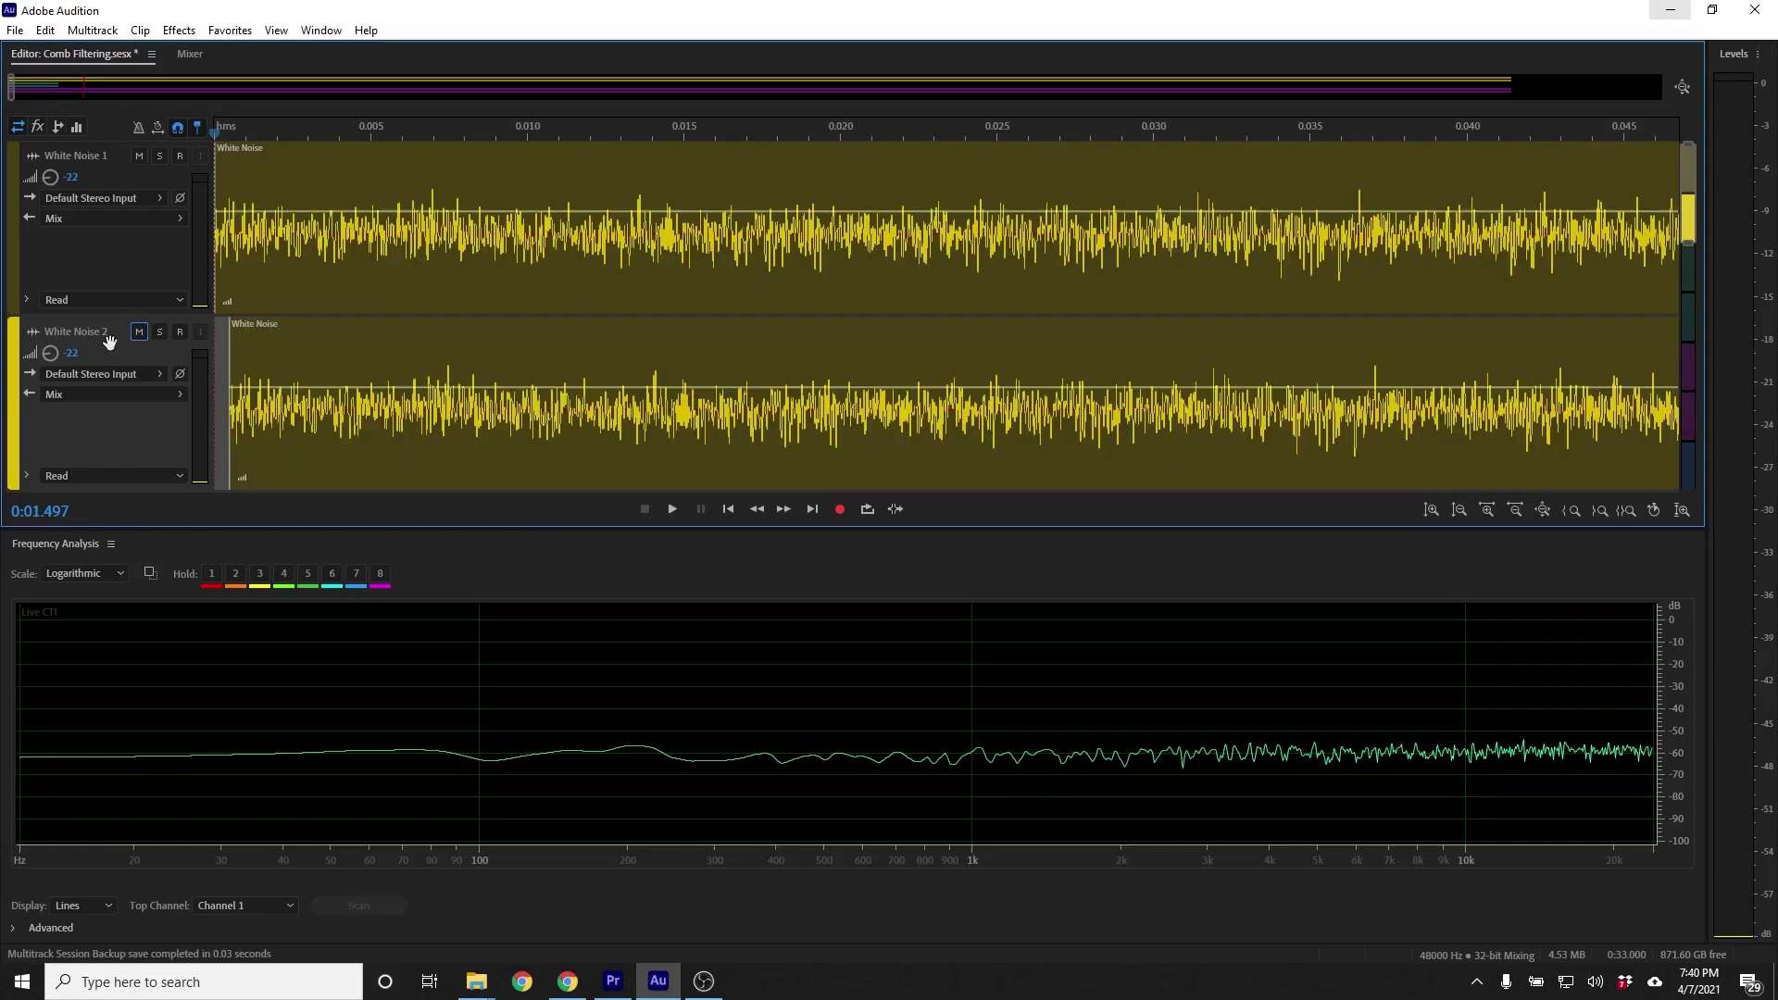
# Play and stop the offset White Noise pair, then scroll down to the Sine Sweep 1 and 2 tracks
pyautogui.press('space')
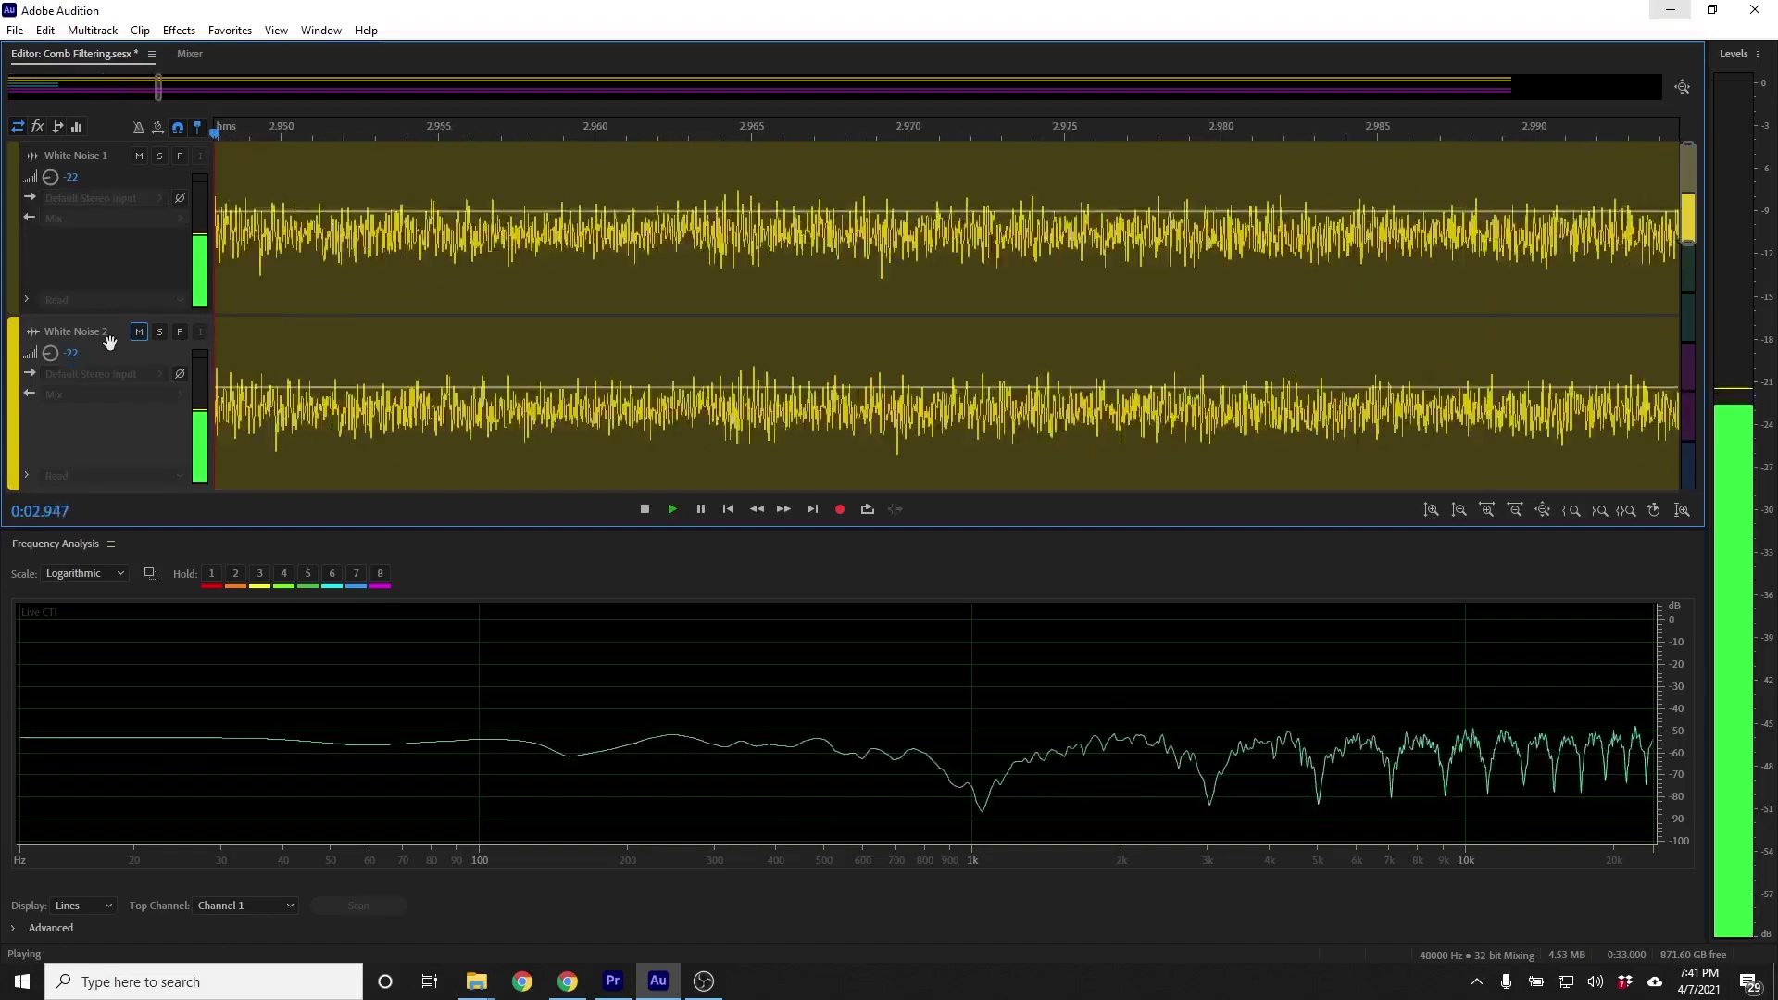
pyautogui.press('space')
pyautogui.scroll(-8, 243, 123)
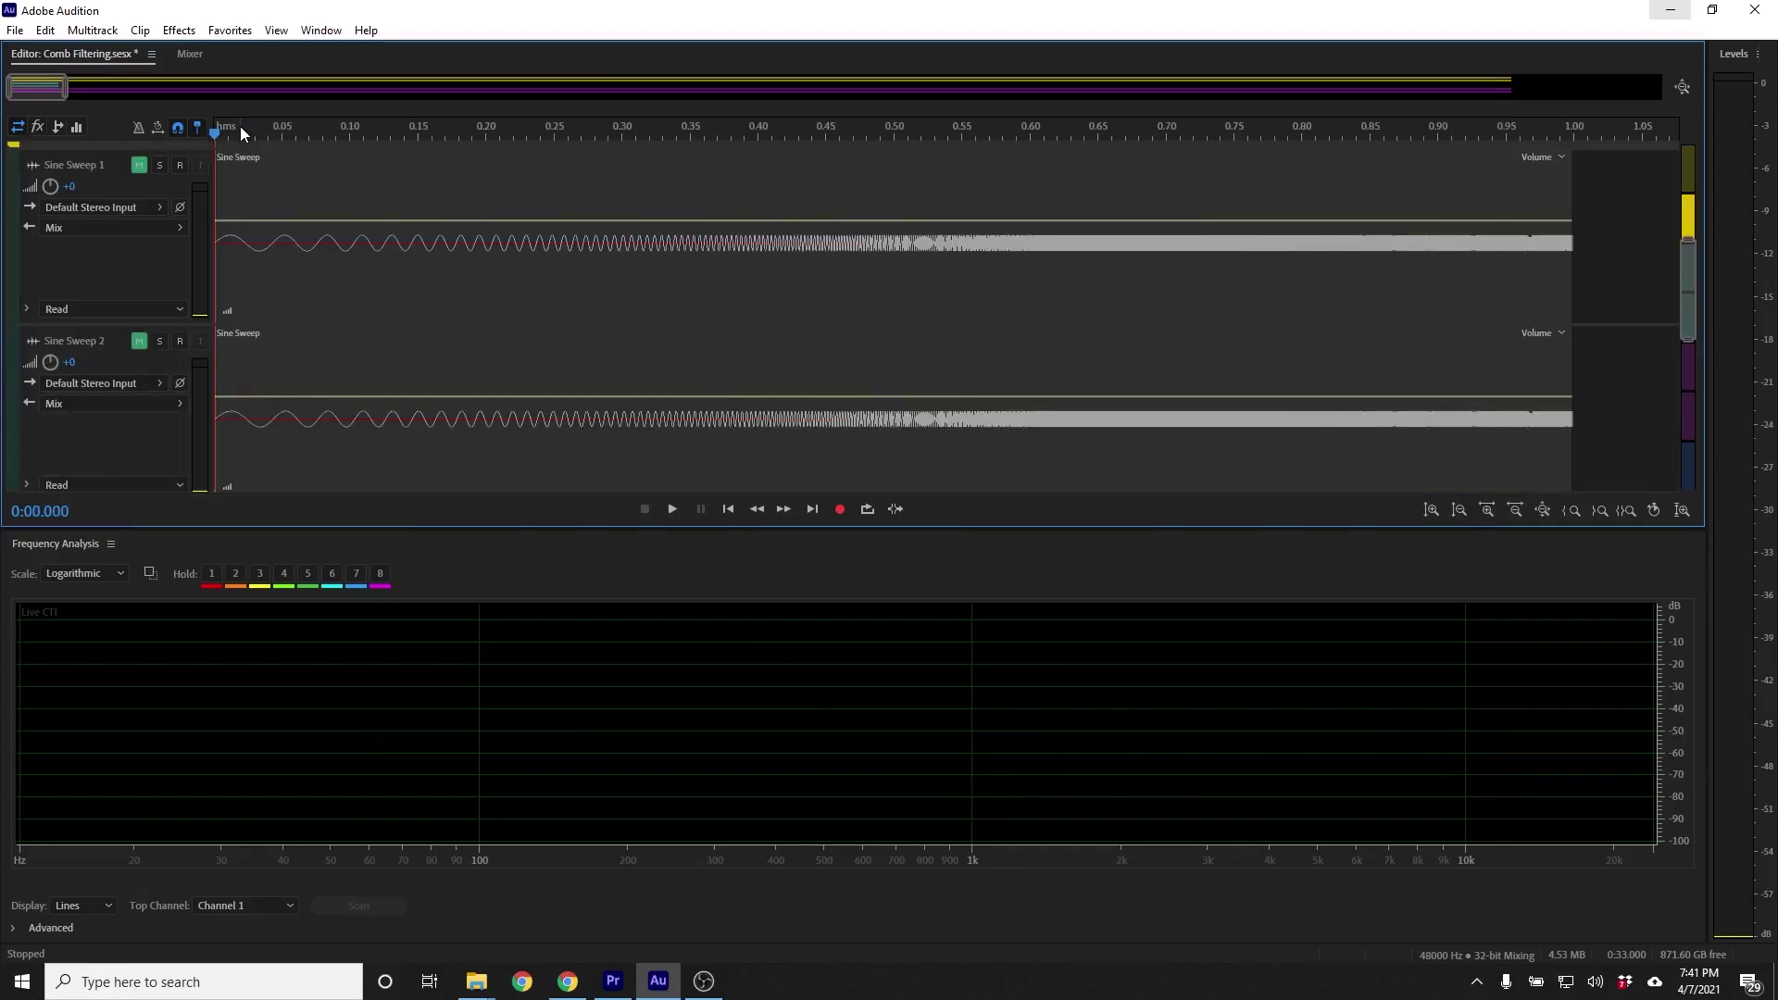
# Unmute Sine Sweep 1 and play it, then unmute Sine Sweep 2
pyautogui.click(141, 165)
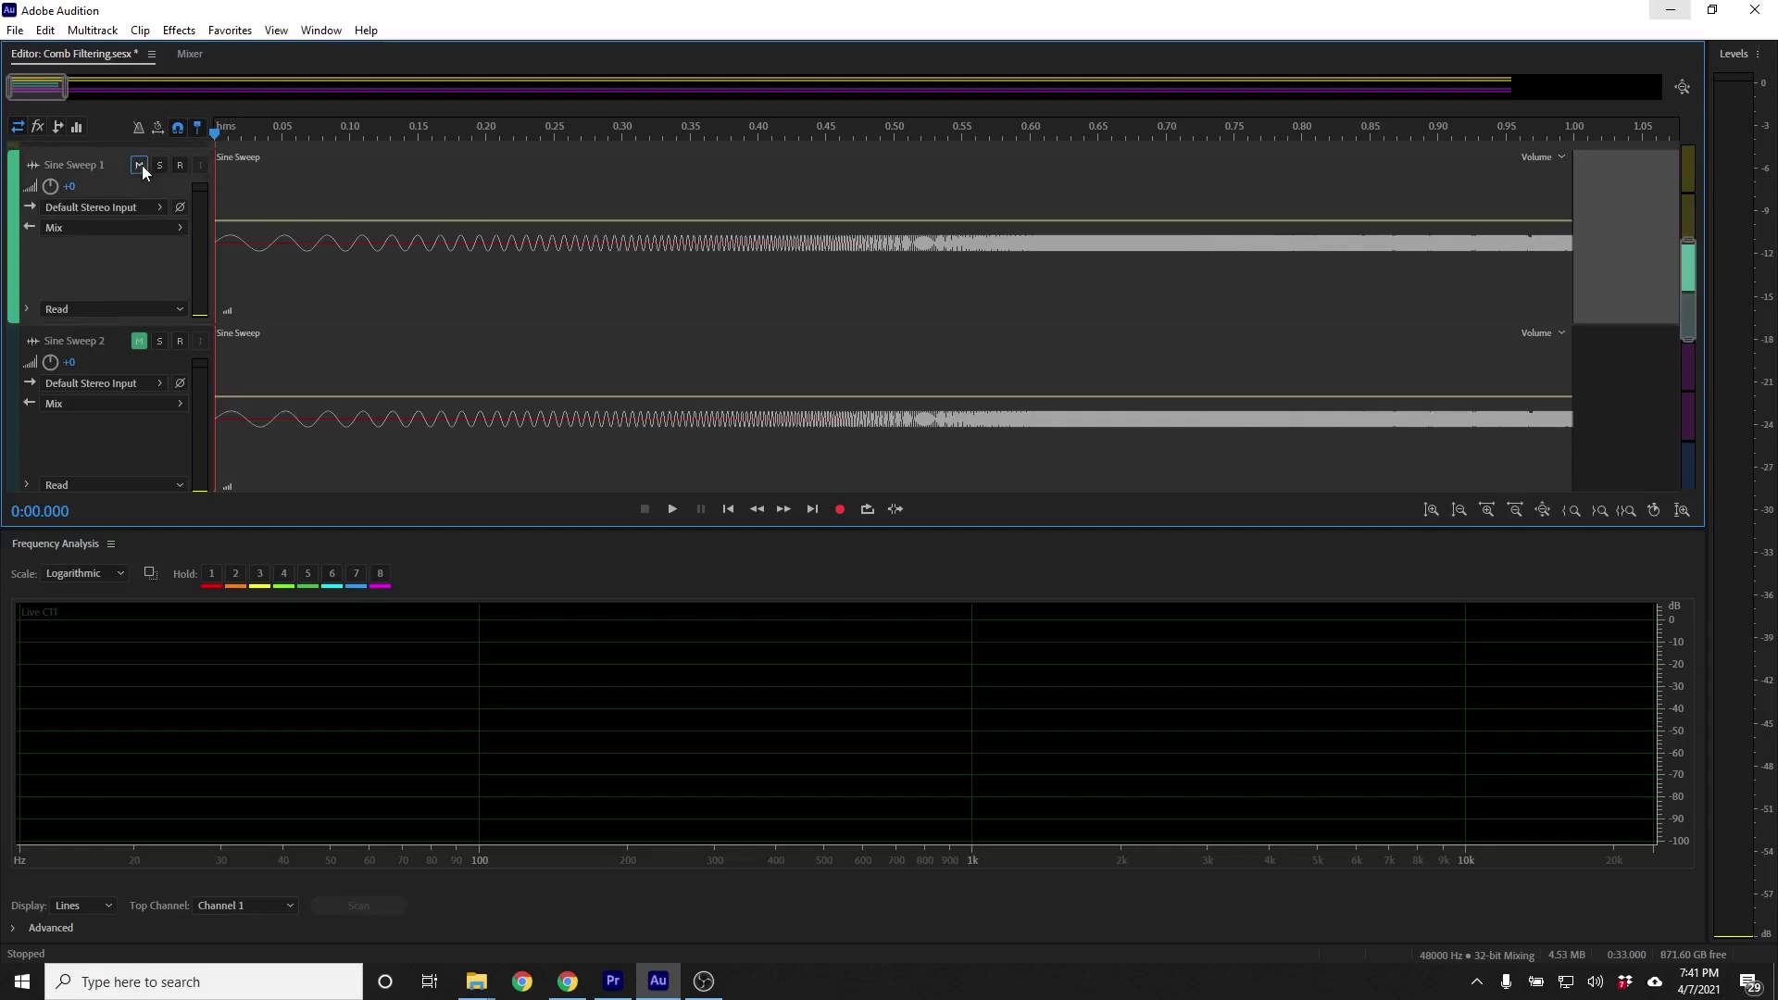
pyautogui.click(145, 250)
pyautogui.press('space')
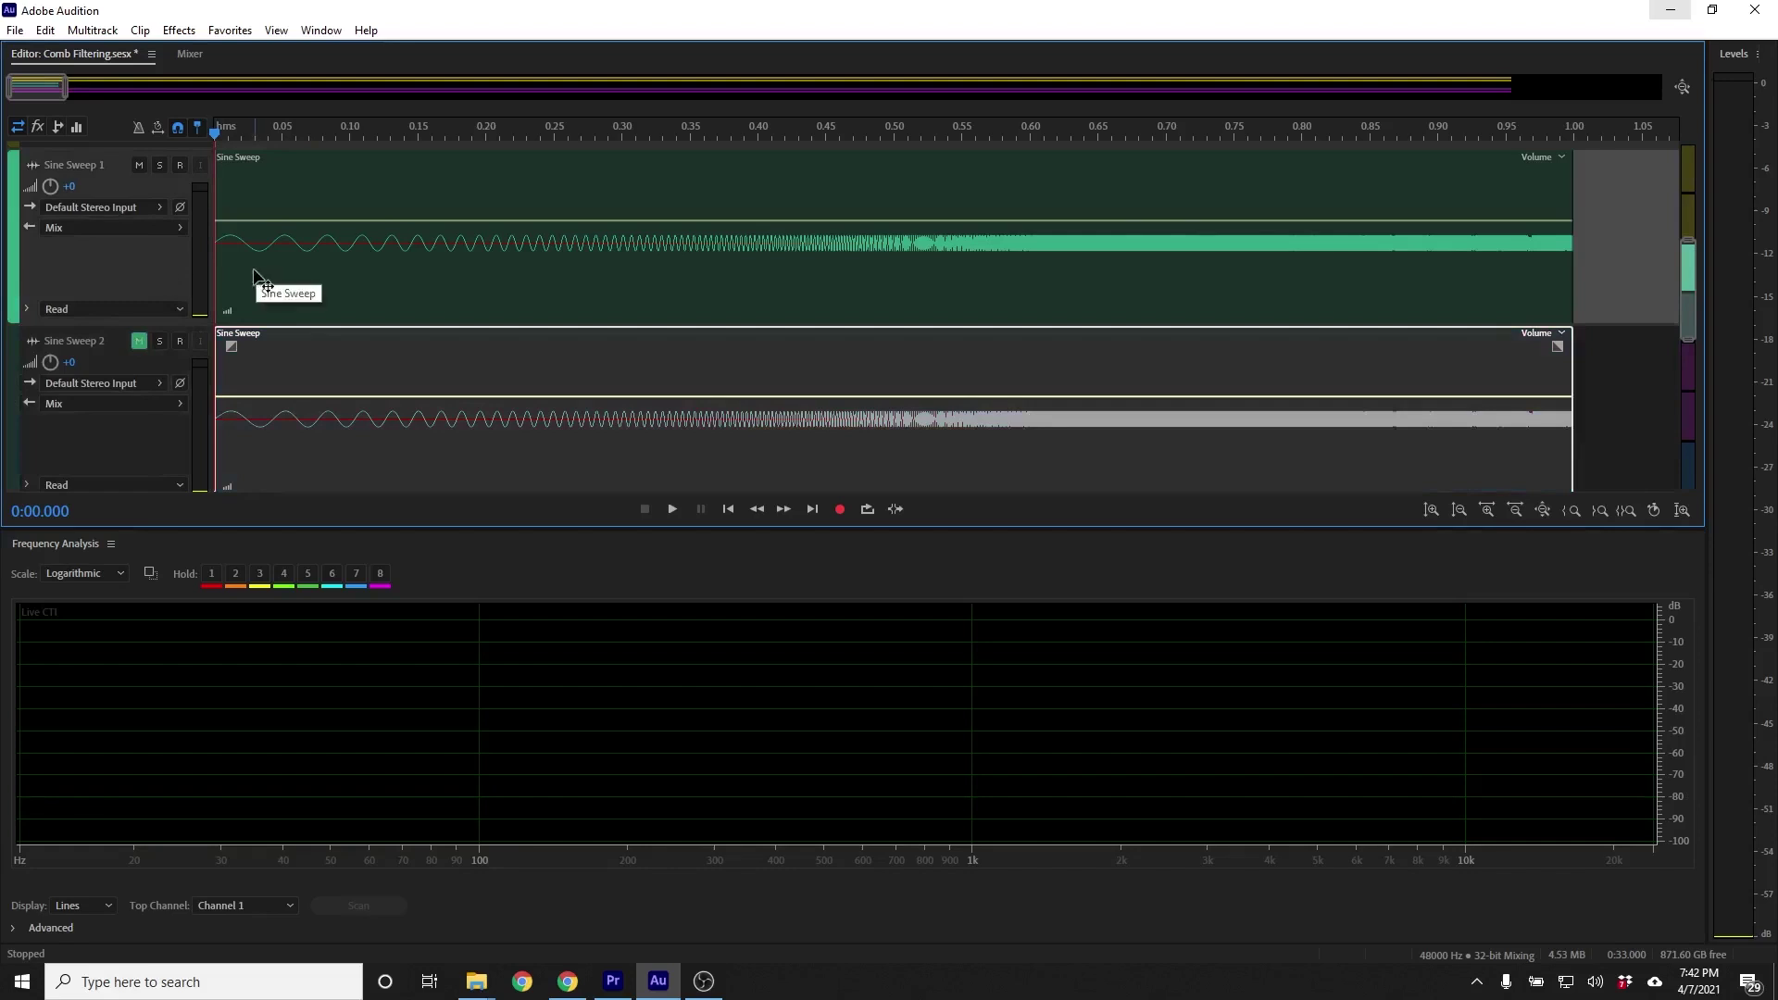
pyautogui.click(139, 340)
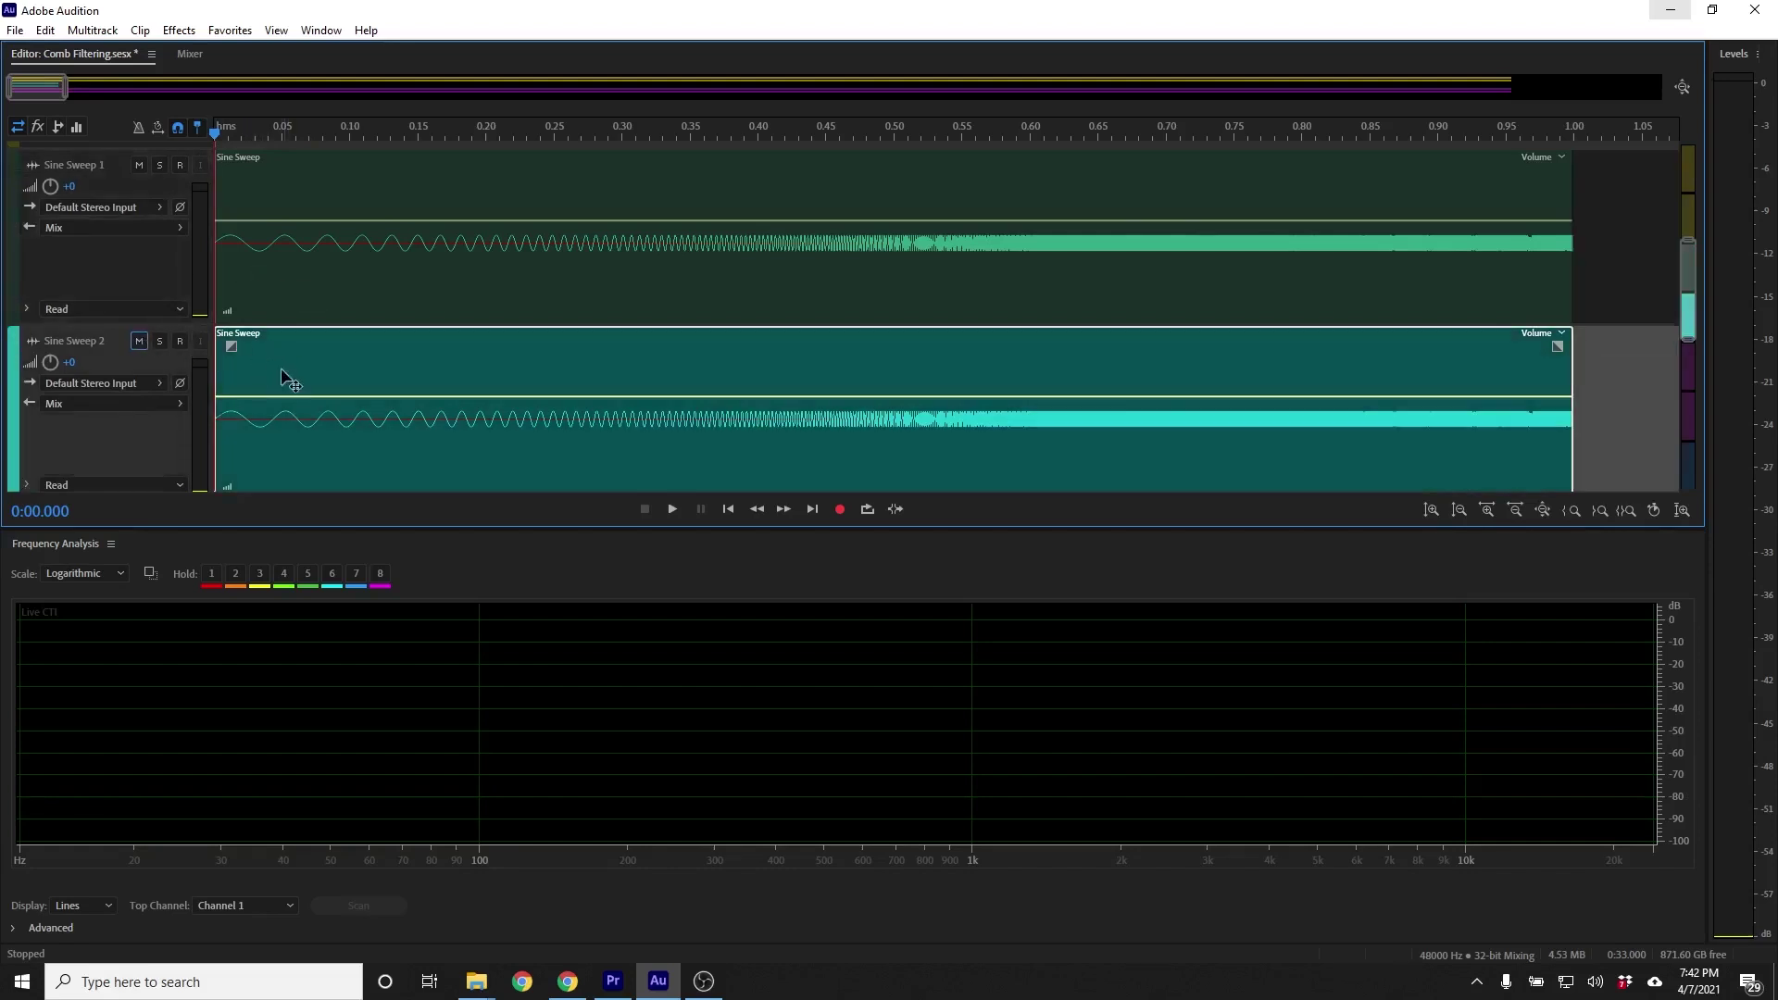
pyautogui.scroll(10, 227, 131)
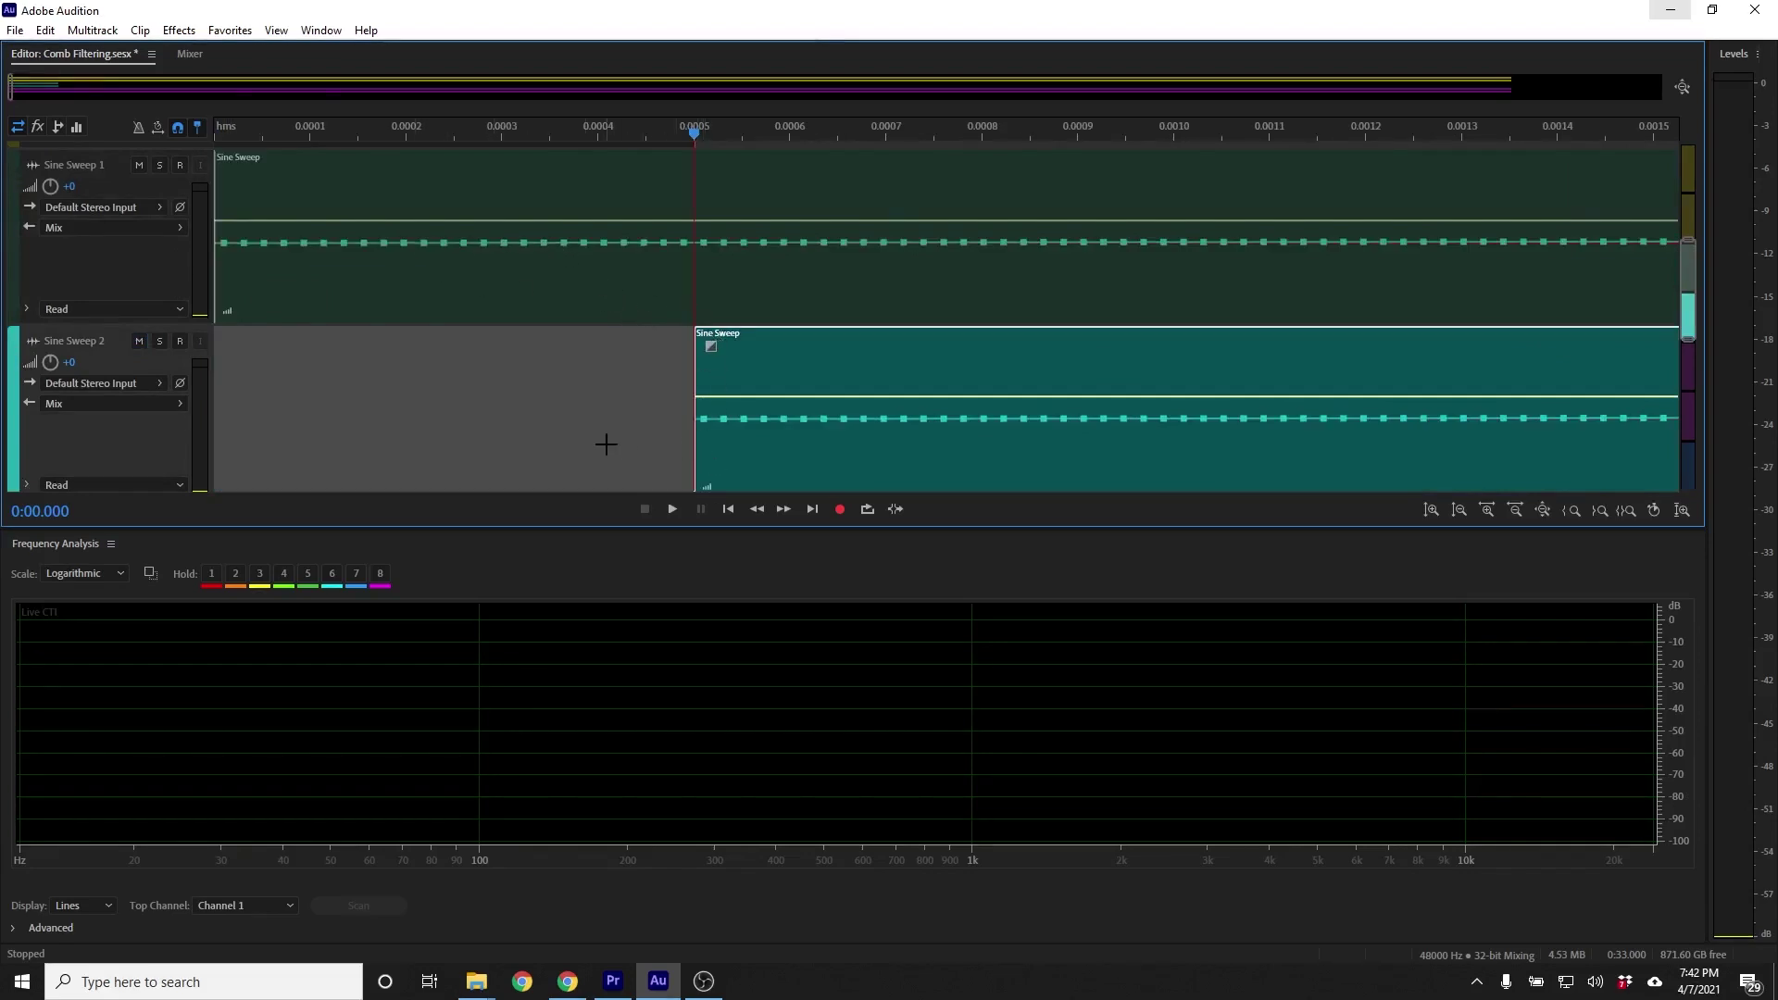
pyautogui.scroll(-10, 334, 124)
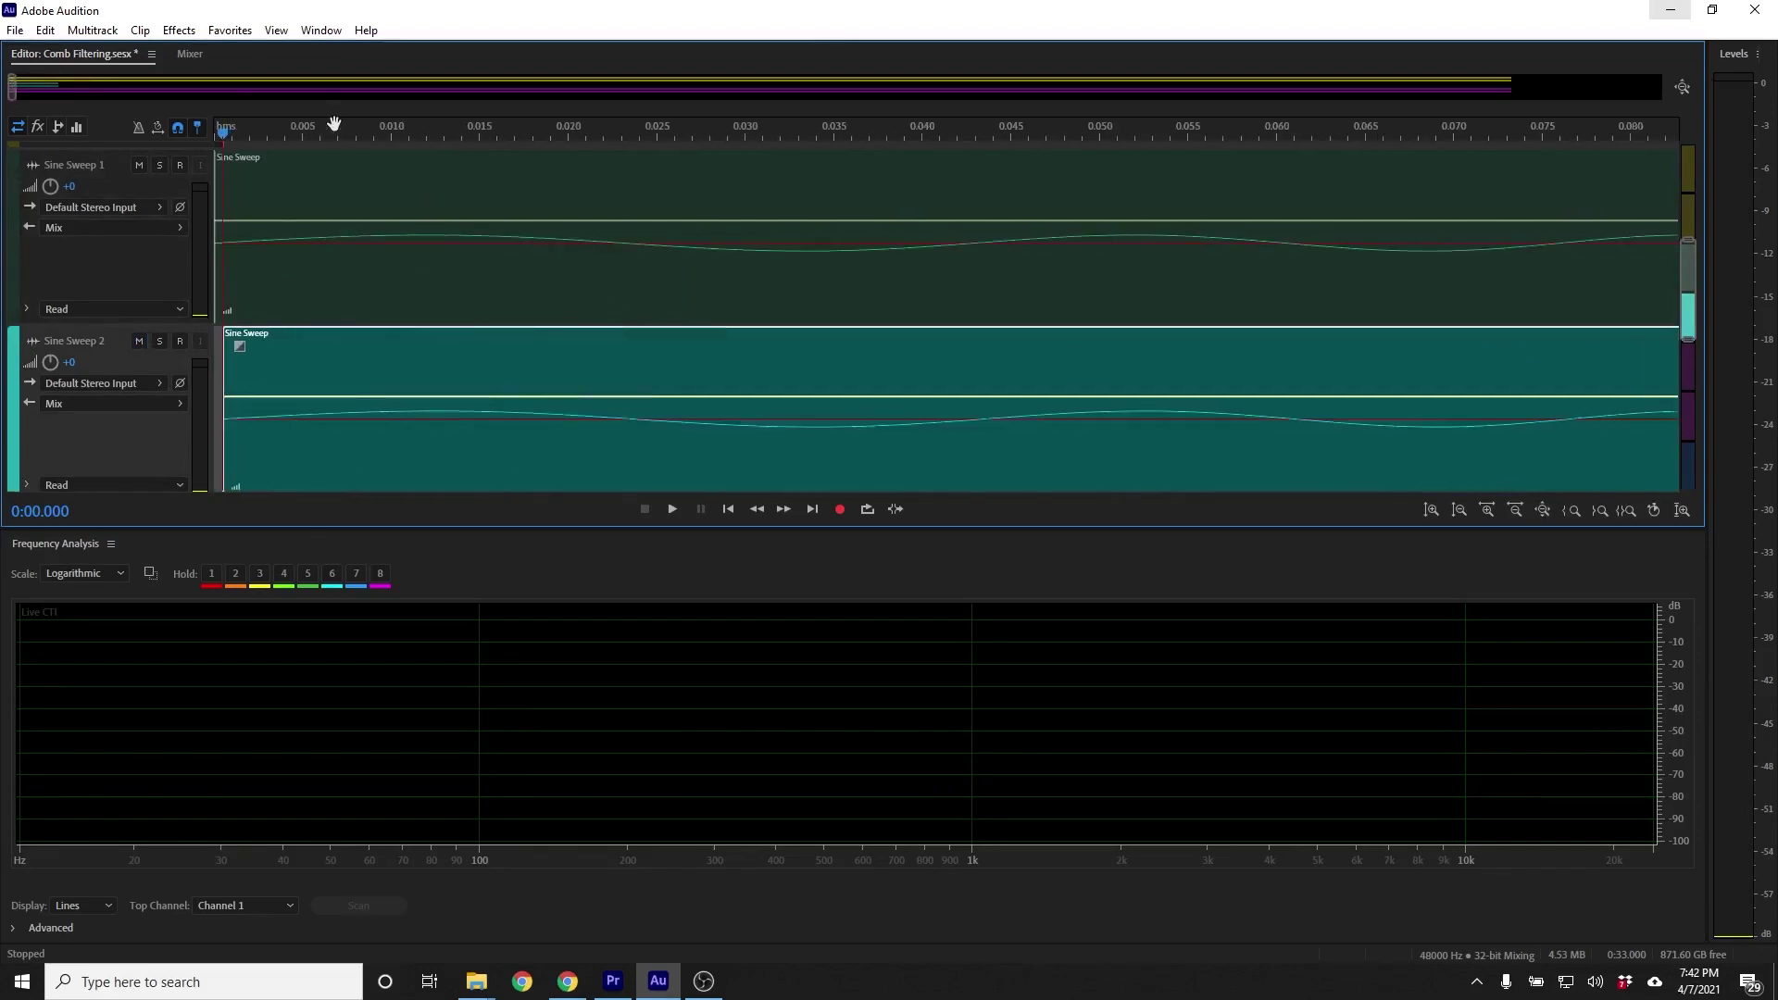
# Play both sine sweeps together, re-mute them, and scroll to the Sine Sweep Slow tracks
pyautogui.press('space')
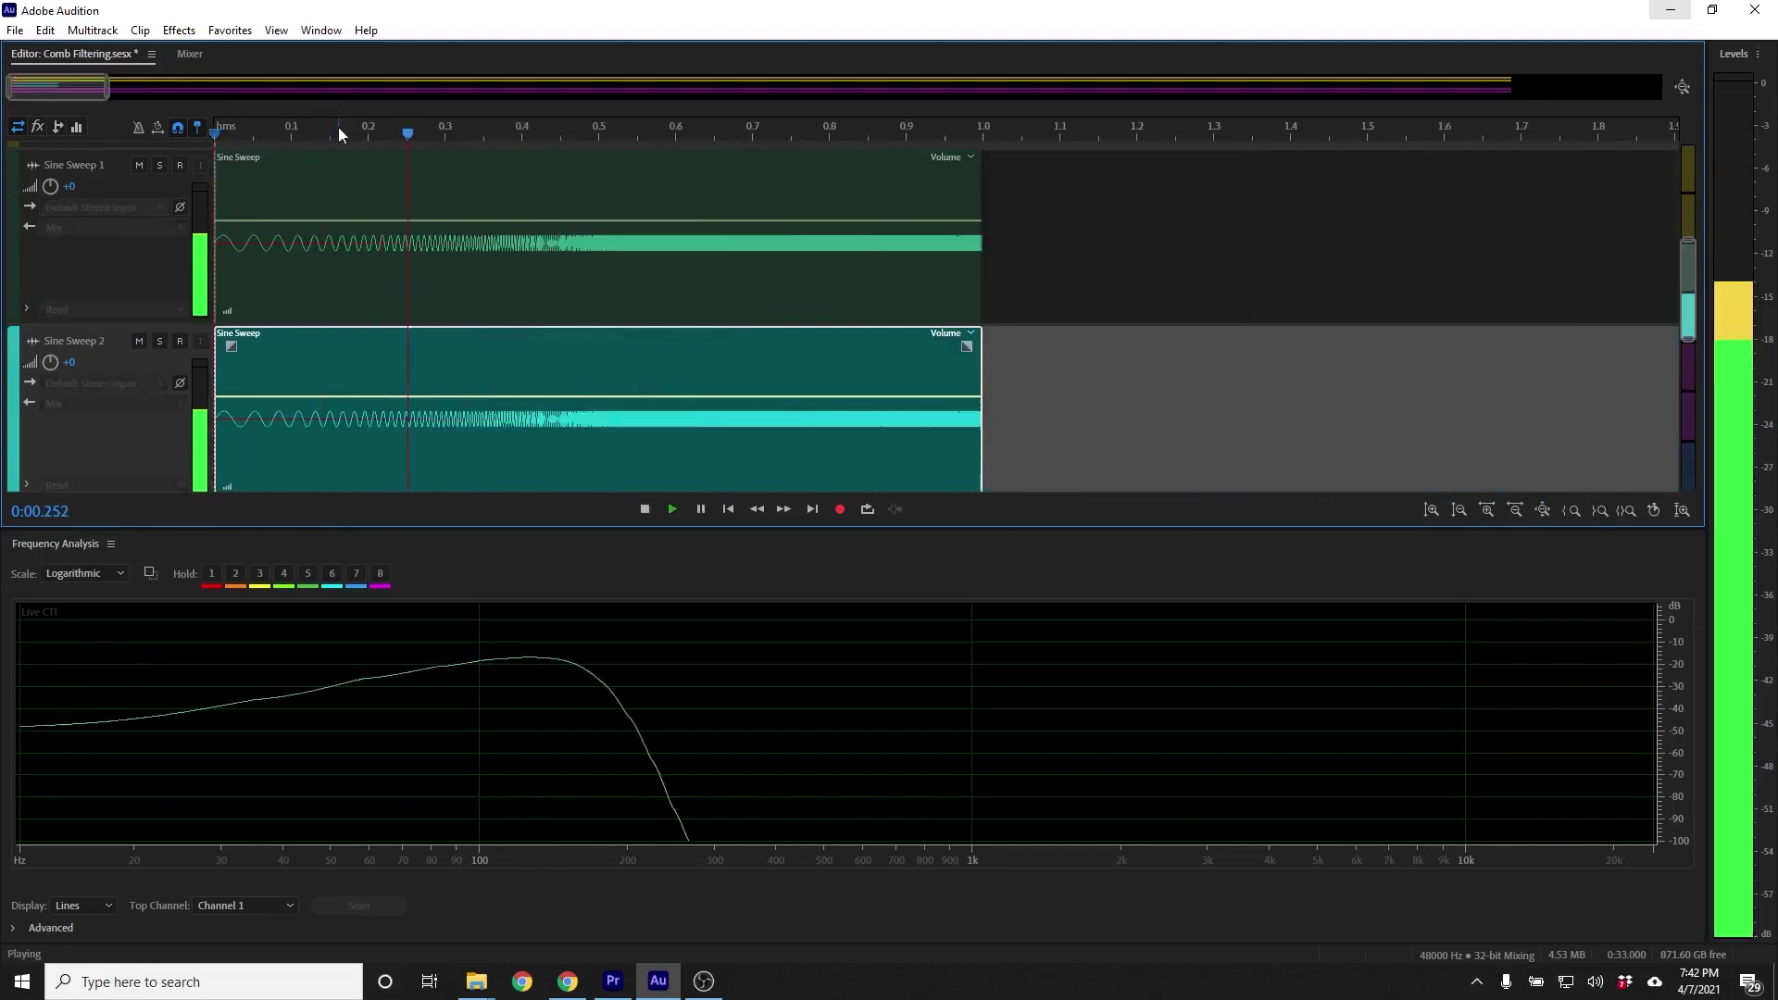
pyautogui.press('space')
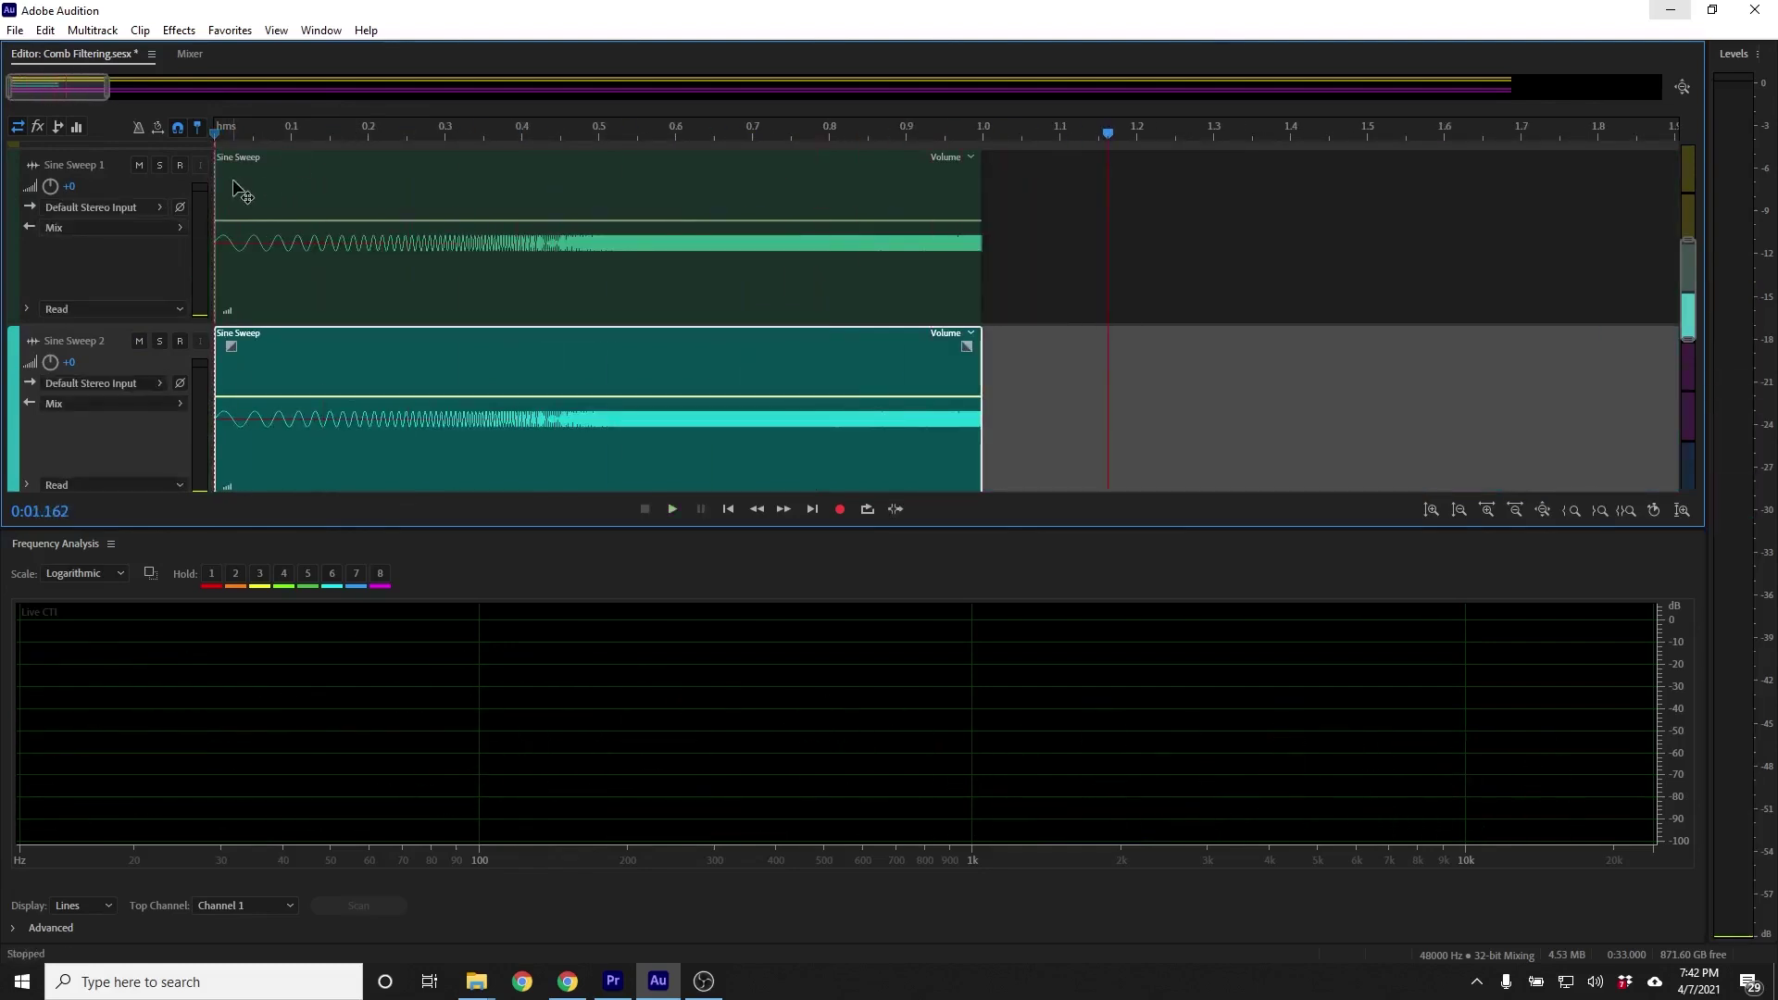
pyautogui.click(140, 342)
pyautogui.click(138, 165)
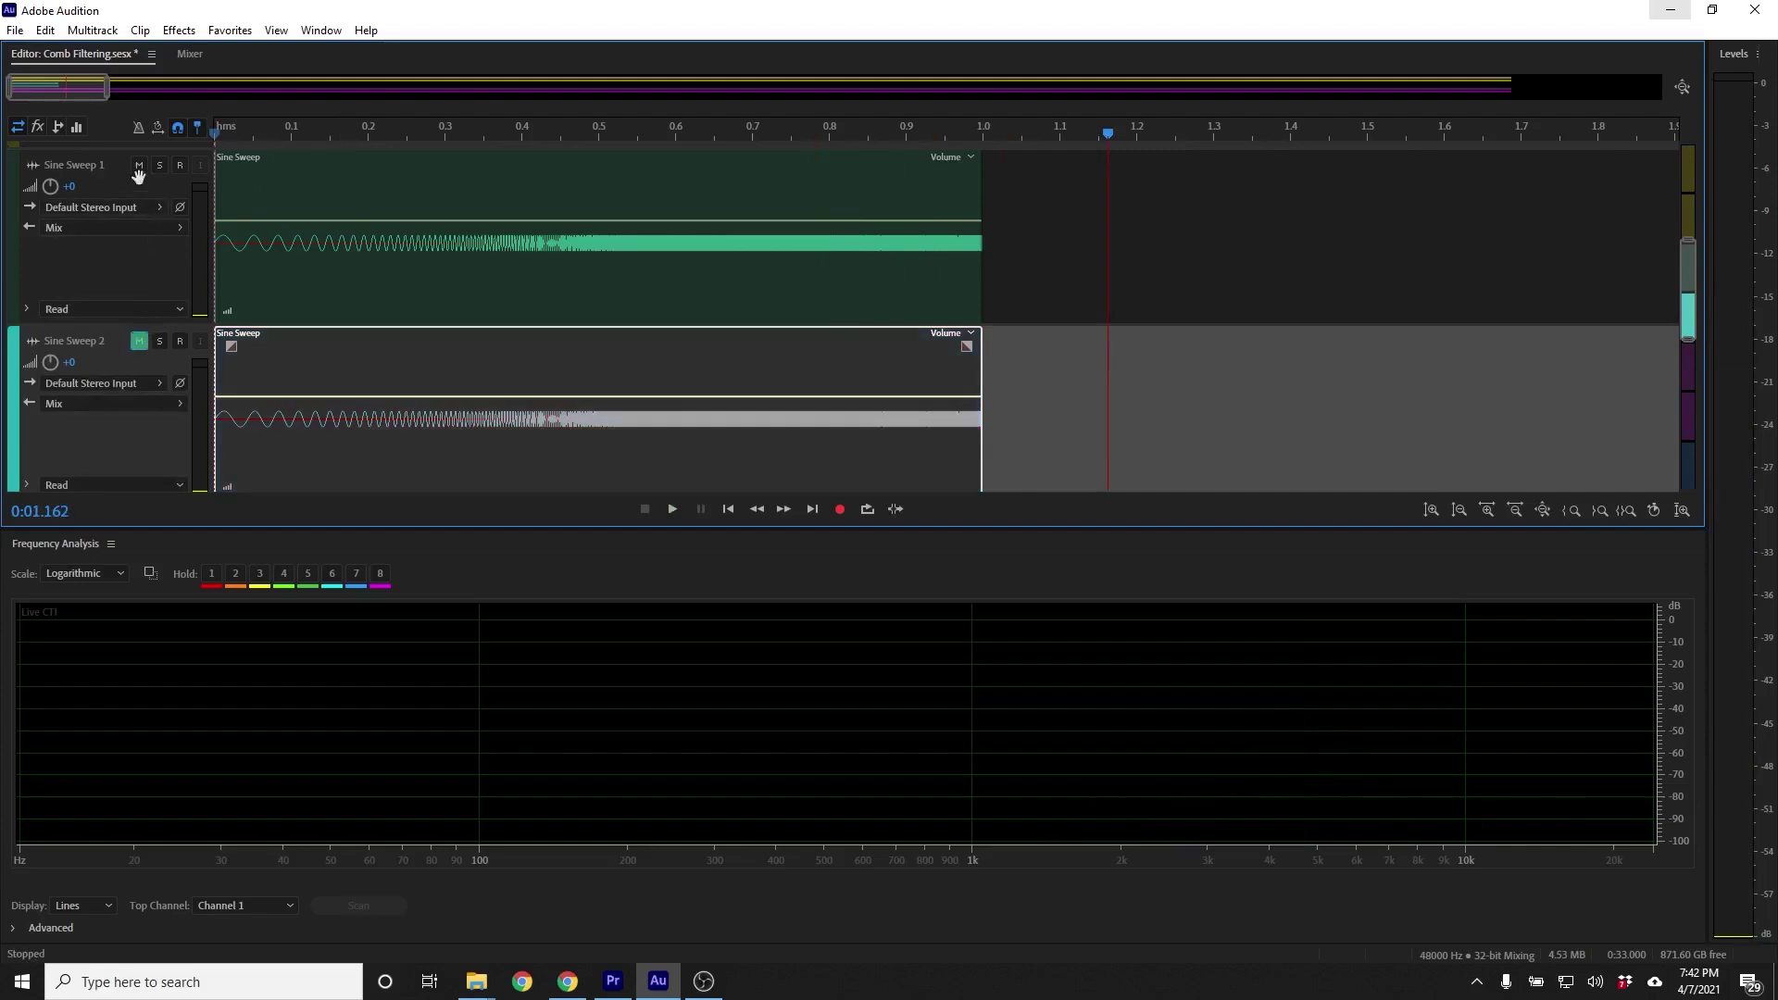
pyautogui.moveTo(1685, 294); pyautogui.dragTo(1691, 395)
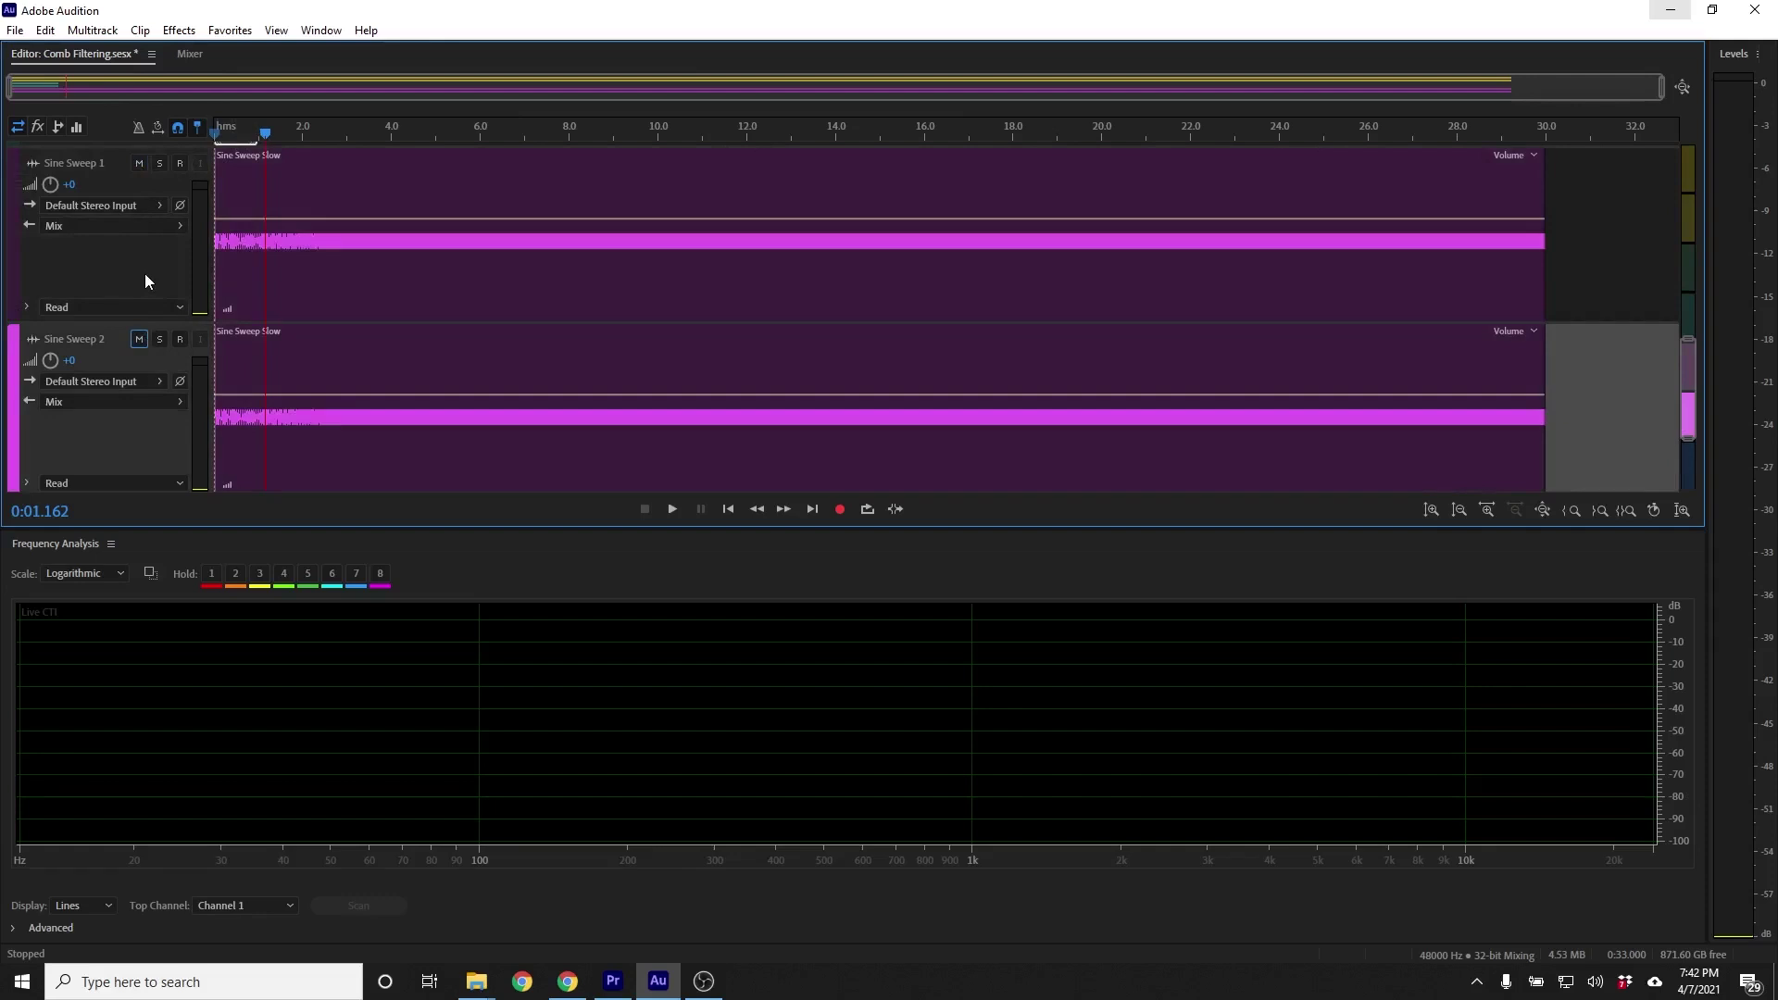
# Play the sine sweep tracks from 0:00 while watching the Frequency Analysis panel
pyautogui.press('Home')
pyautogui.press('space')
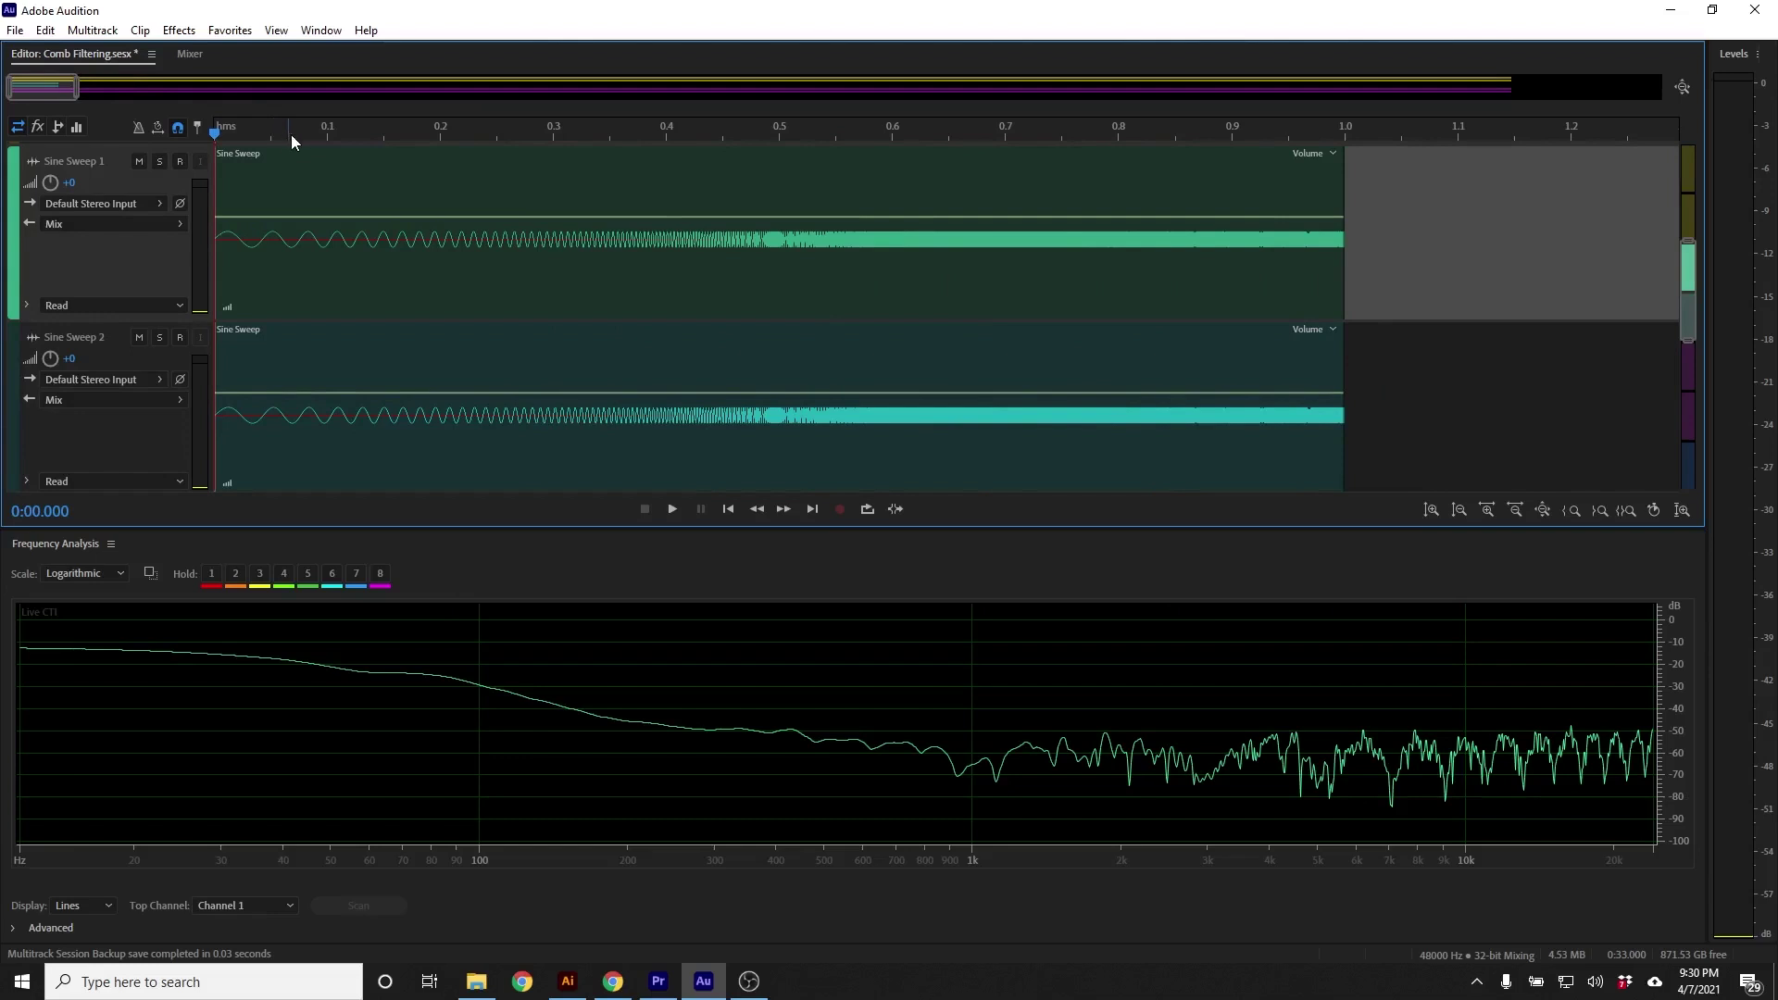
# Scrub the playhead through the sweeps from about 0.107 s to 0.461 s
pyautogui.click(336, 131)
pyautogui.click(337, 132)
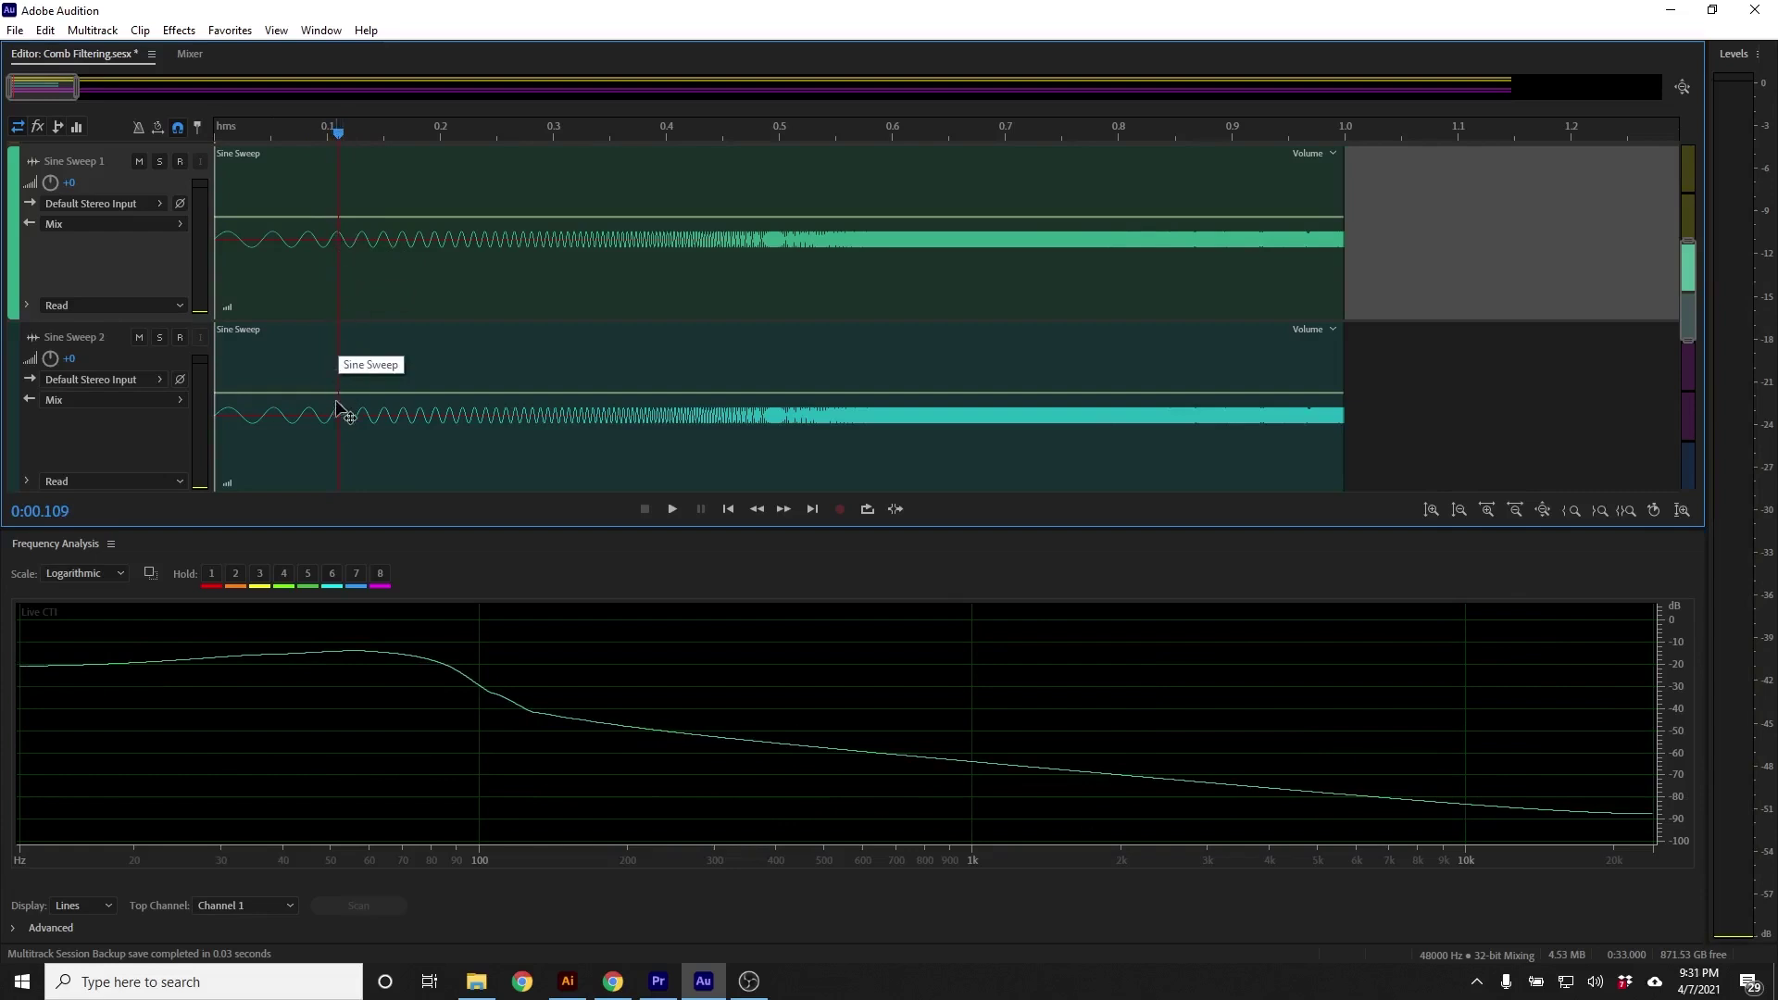
pyautogui.click(351, 131)
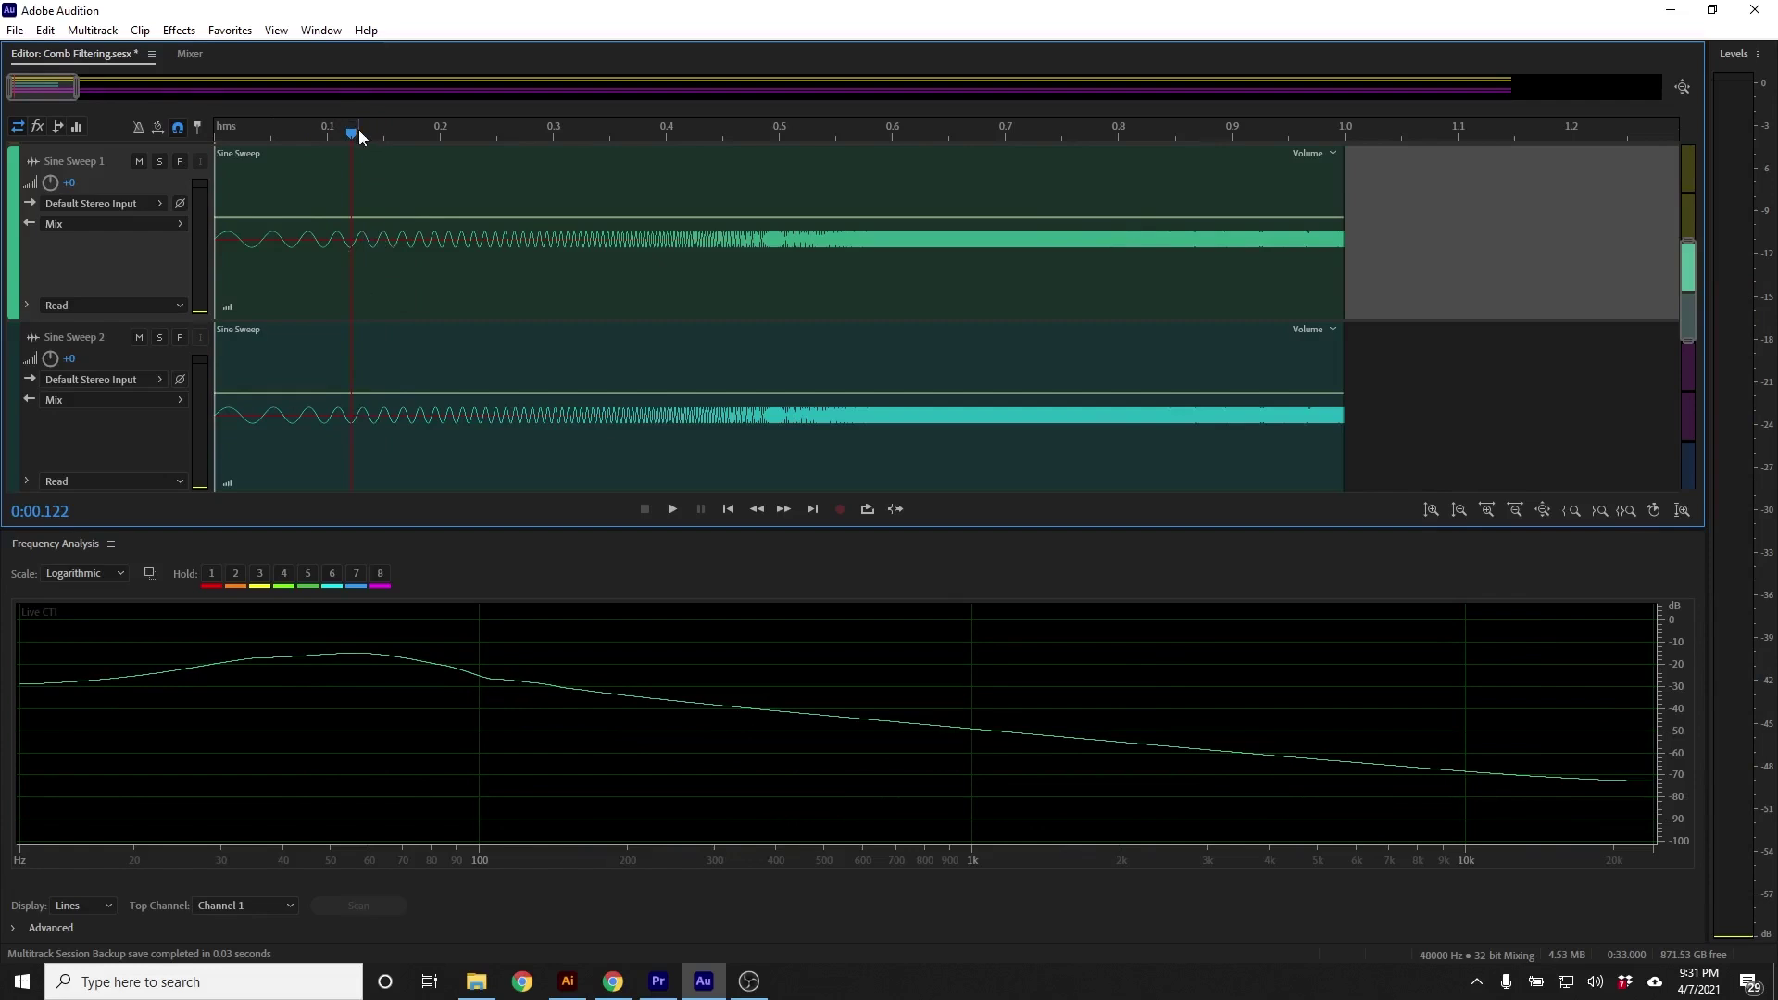
pyautogui.scroll(5, 358, 130)
pyautogui.moveTo(312, 132); pyautogui.dragTo(357, 133)
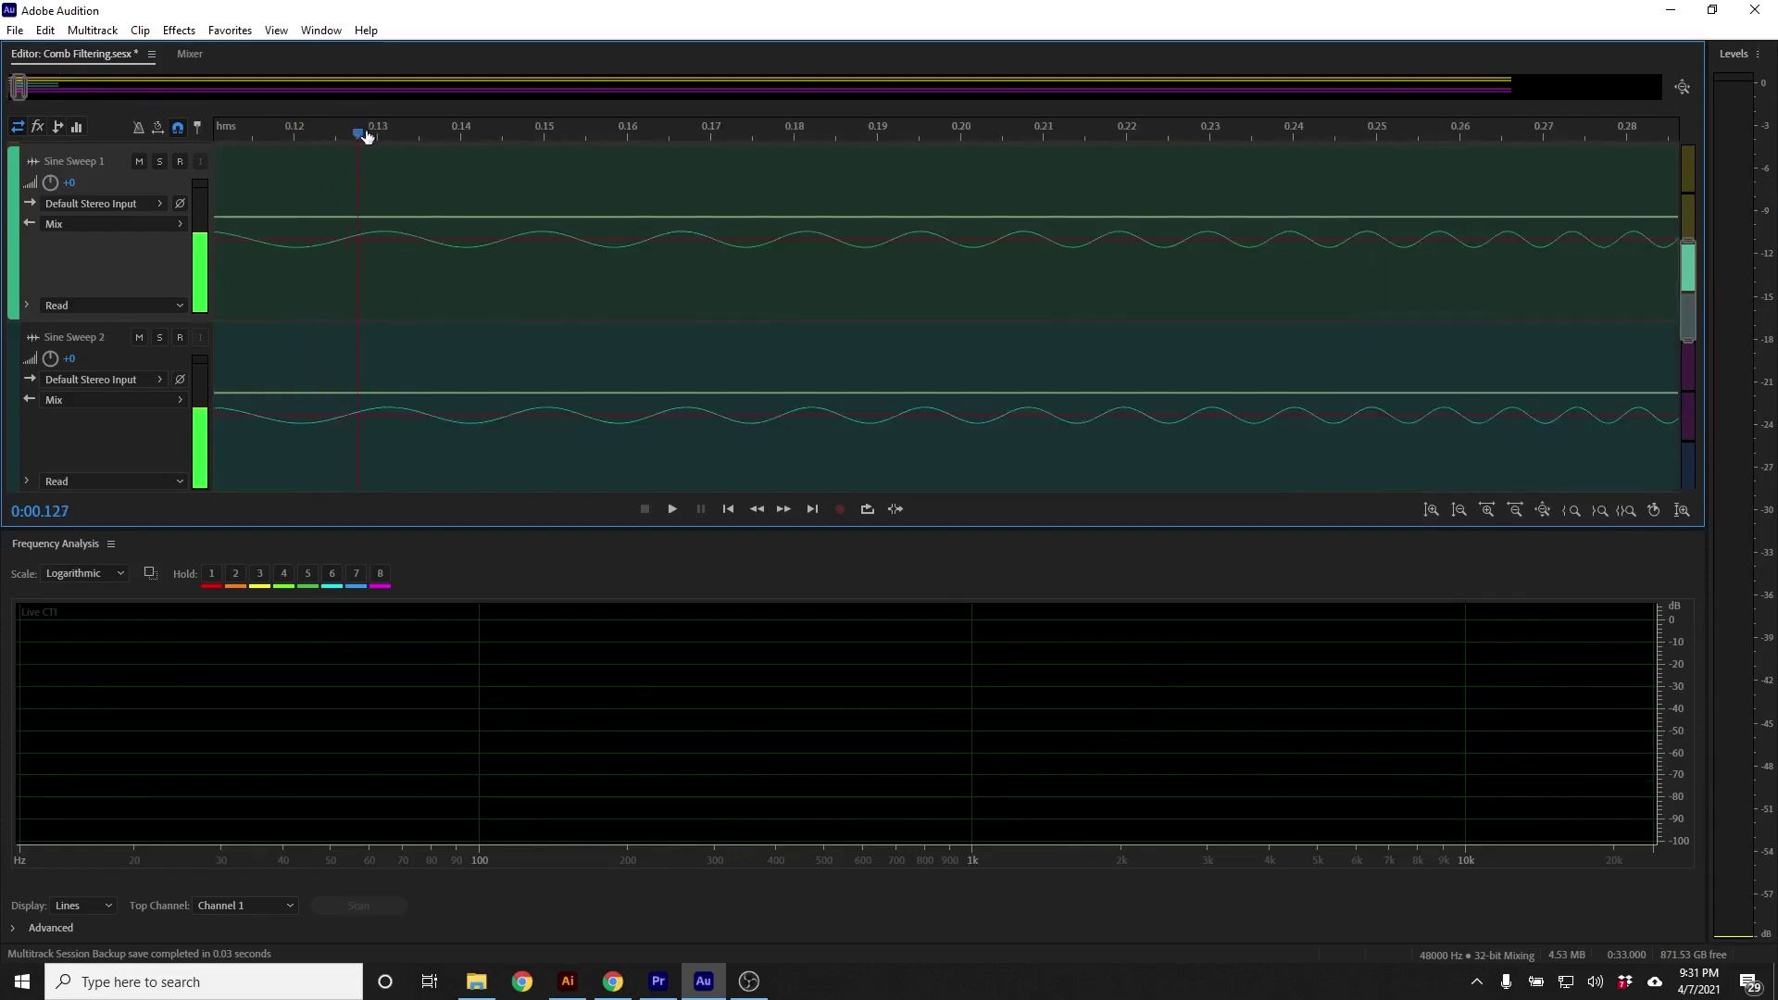
pyautogui.moveTo(738, 135); pyautogui.dragTo(1026, 135)
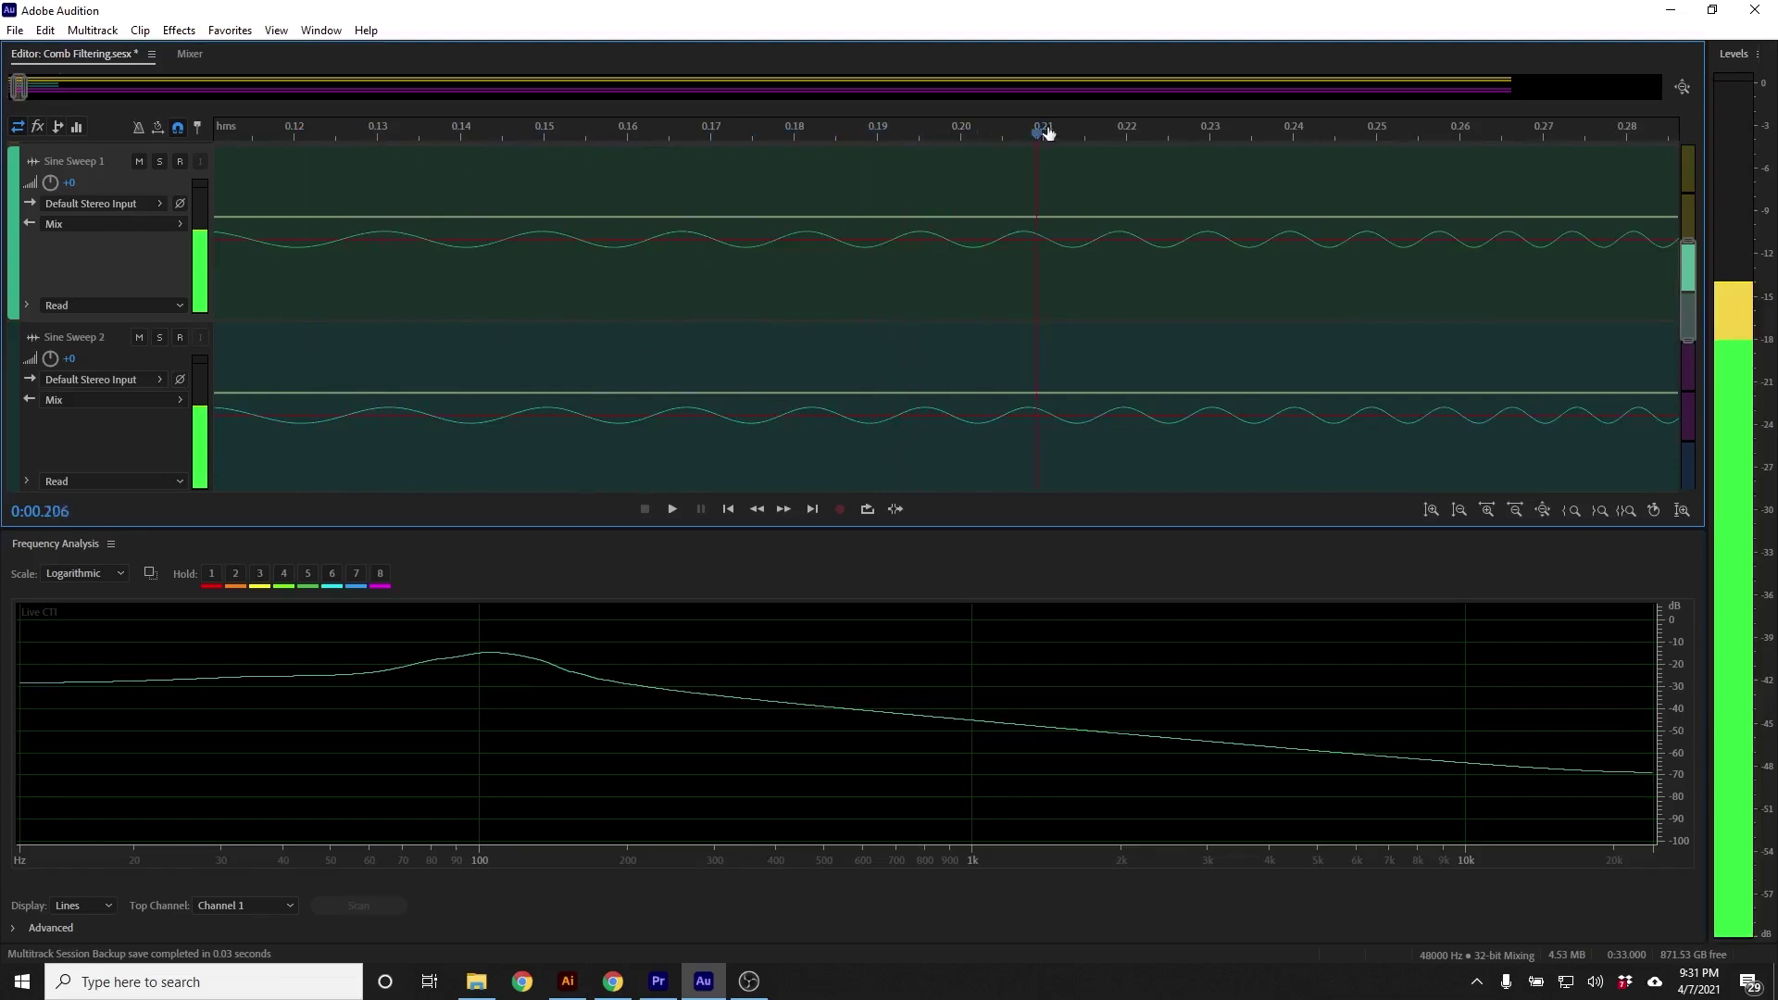
pyautogui.moveTo(1415, 125); pyautogui.dragTo(1526, 124)
pyautogui.moveTo(1682, 120); pyautogui.dragTo(1637, 135)
# Zoom in and scrub onward from about 0.566 s to 0.654 s
pyautogui.scroll(5, 1636, 126)
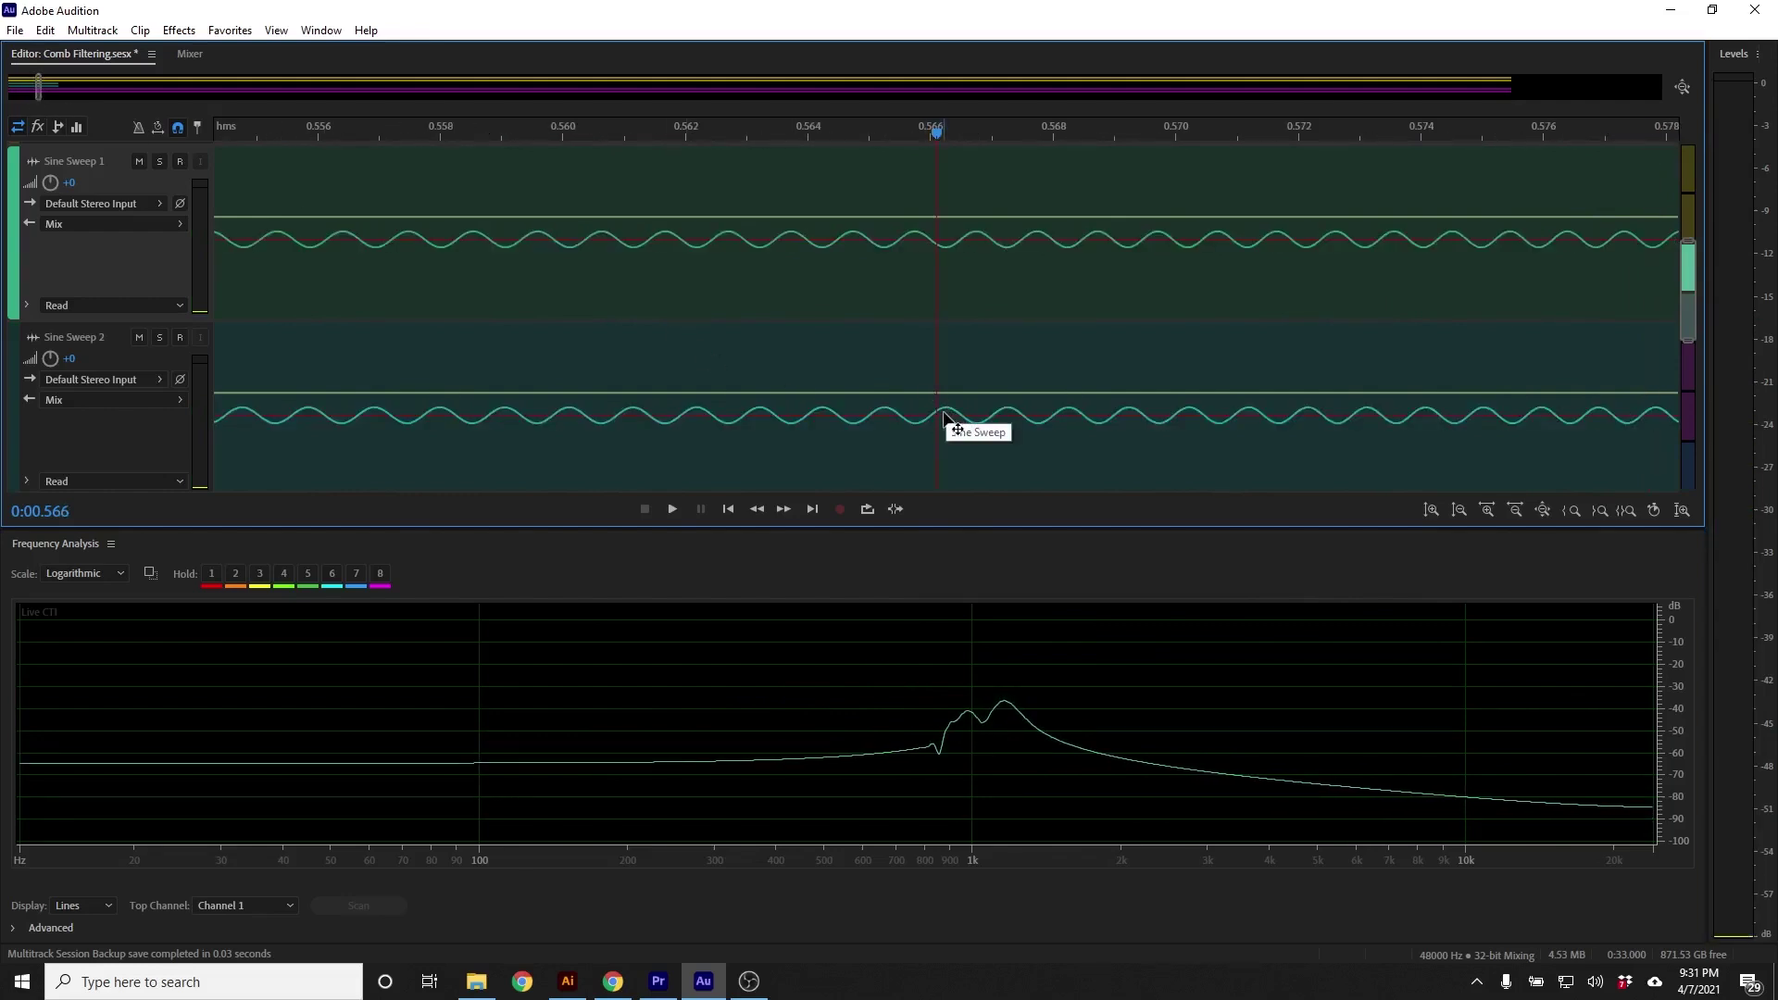
pyautogui.moveTo(937, 137); pyautogui.dragTo(945, 135)
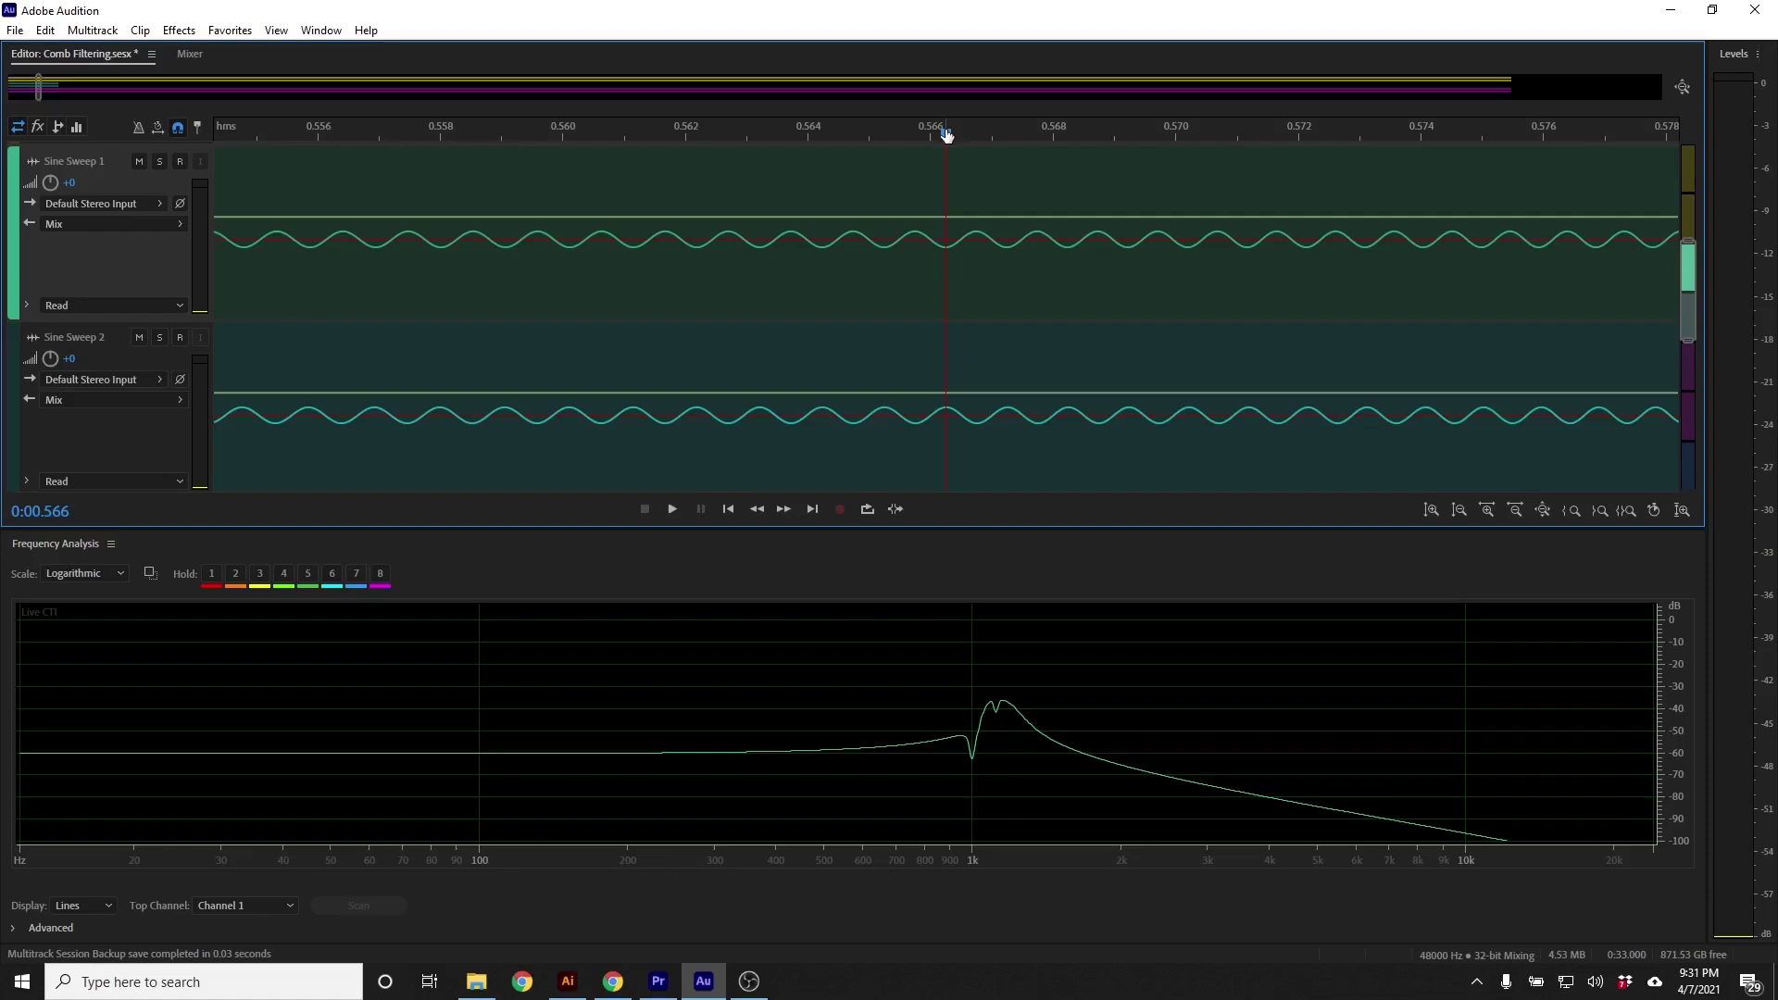
pyautogui.moveTo(945, 135); pyautogui.dragTo(967, 141)
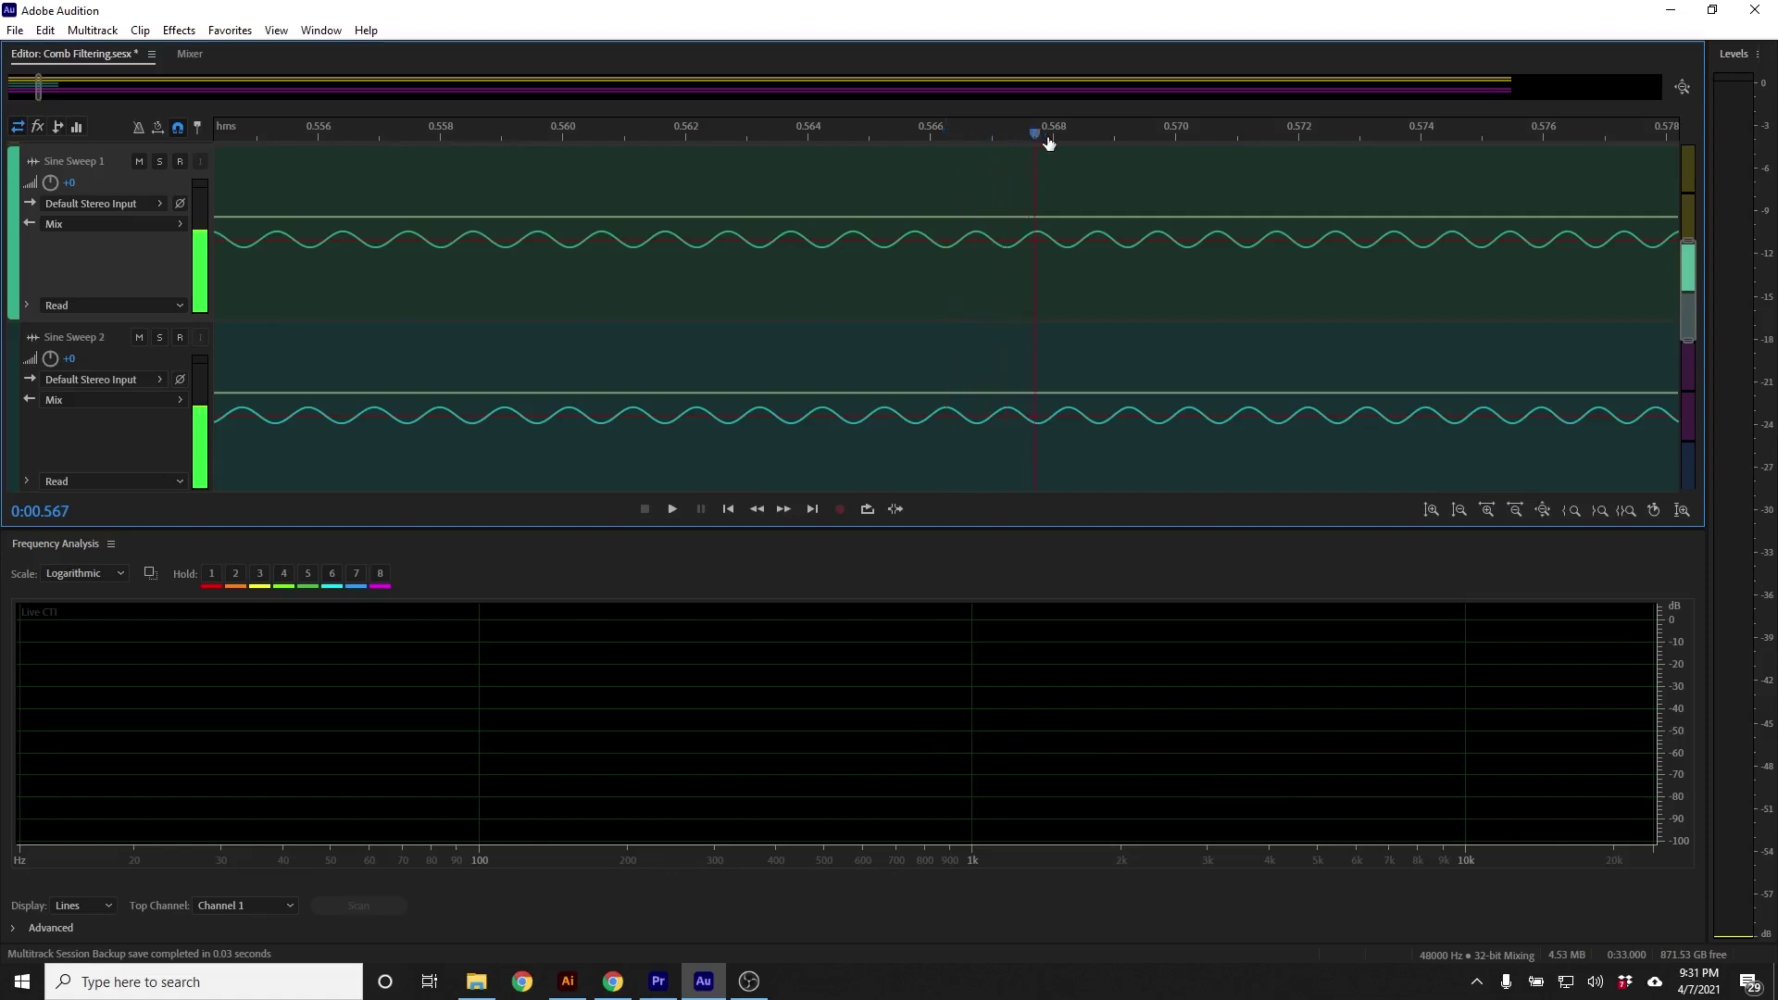
pyautogui.moveTo(1662, 127); pyautogui.dragTo(1343, 136)
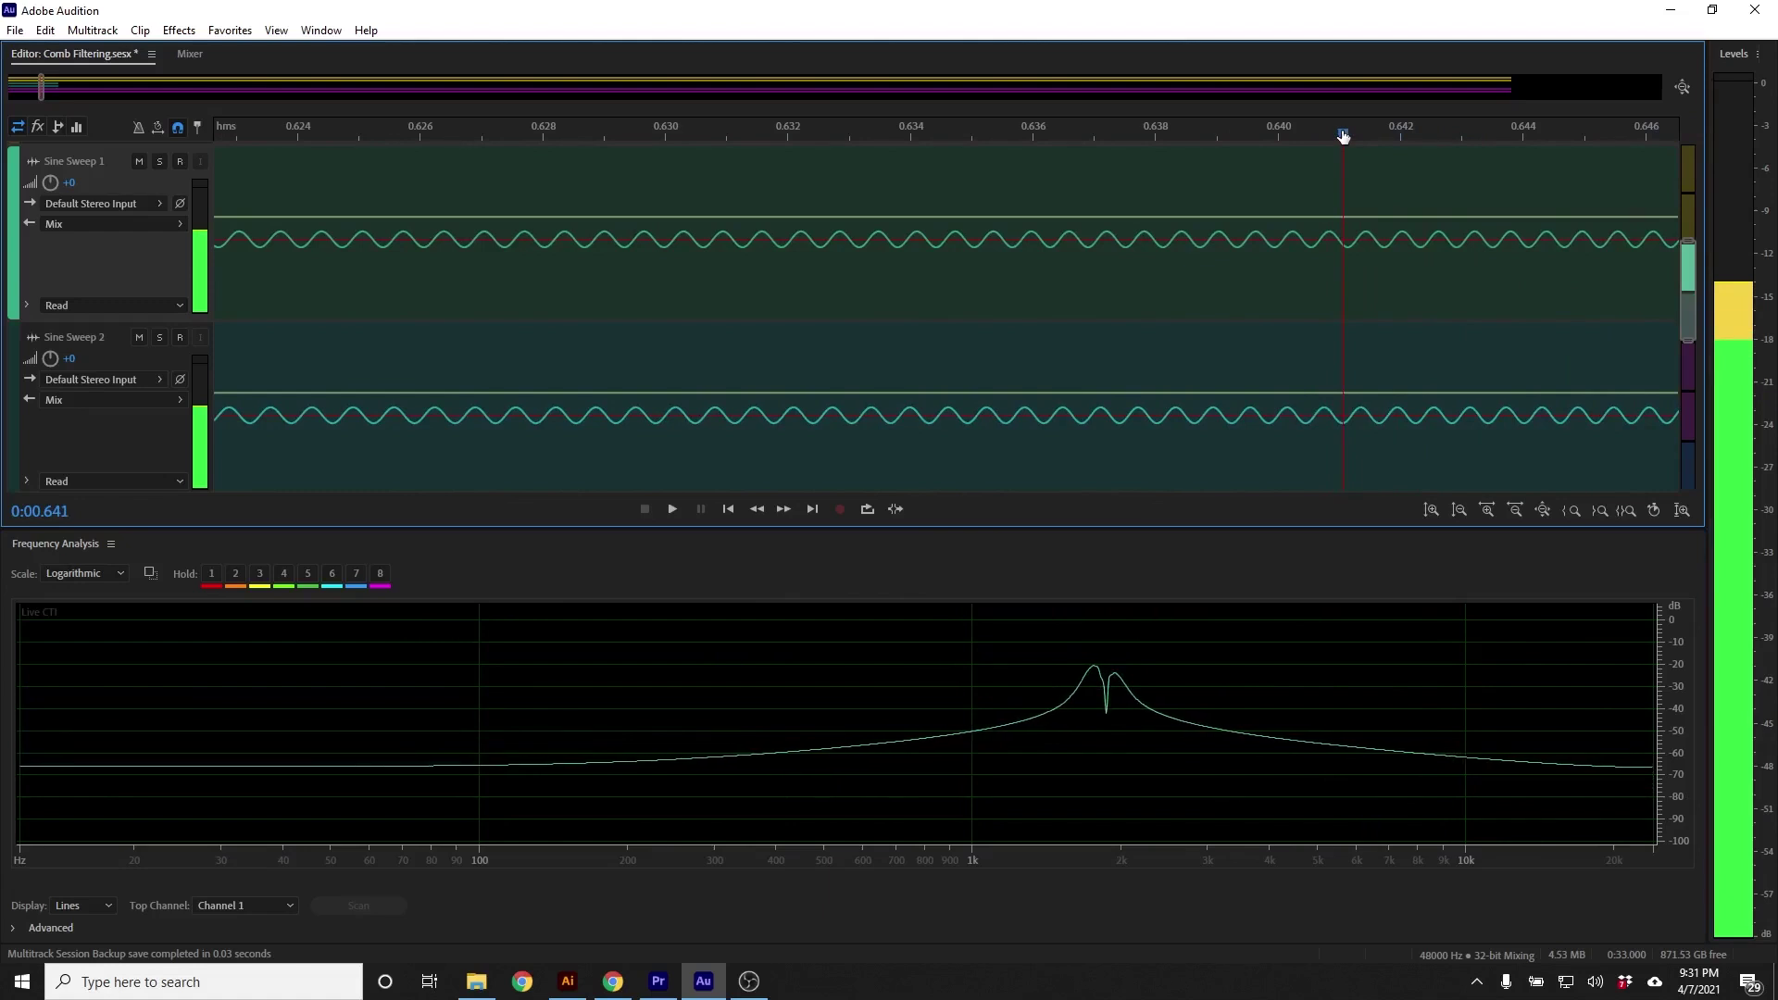
pyautogui.moveTo(1676, 133); pyautogui.dragTo(1441, 137)
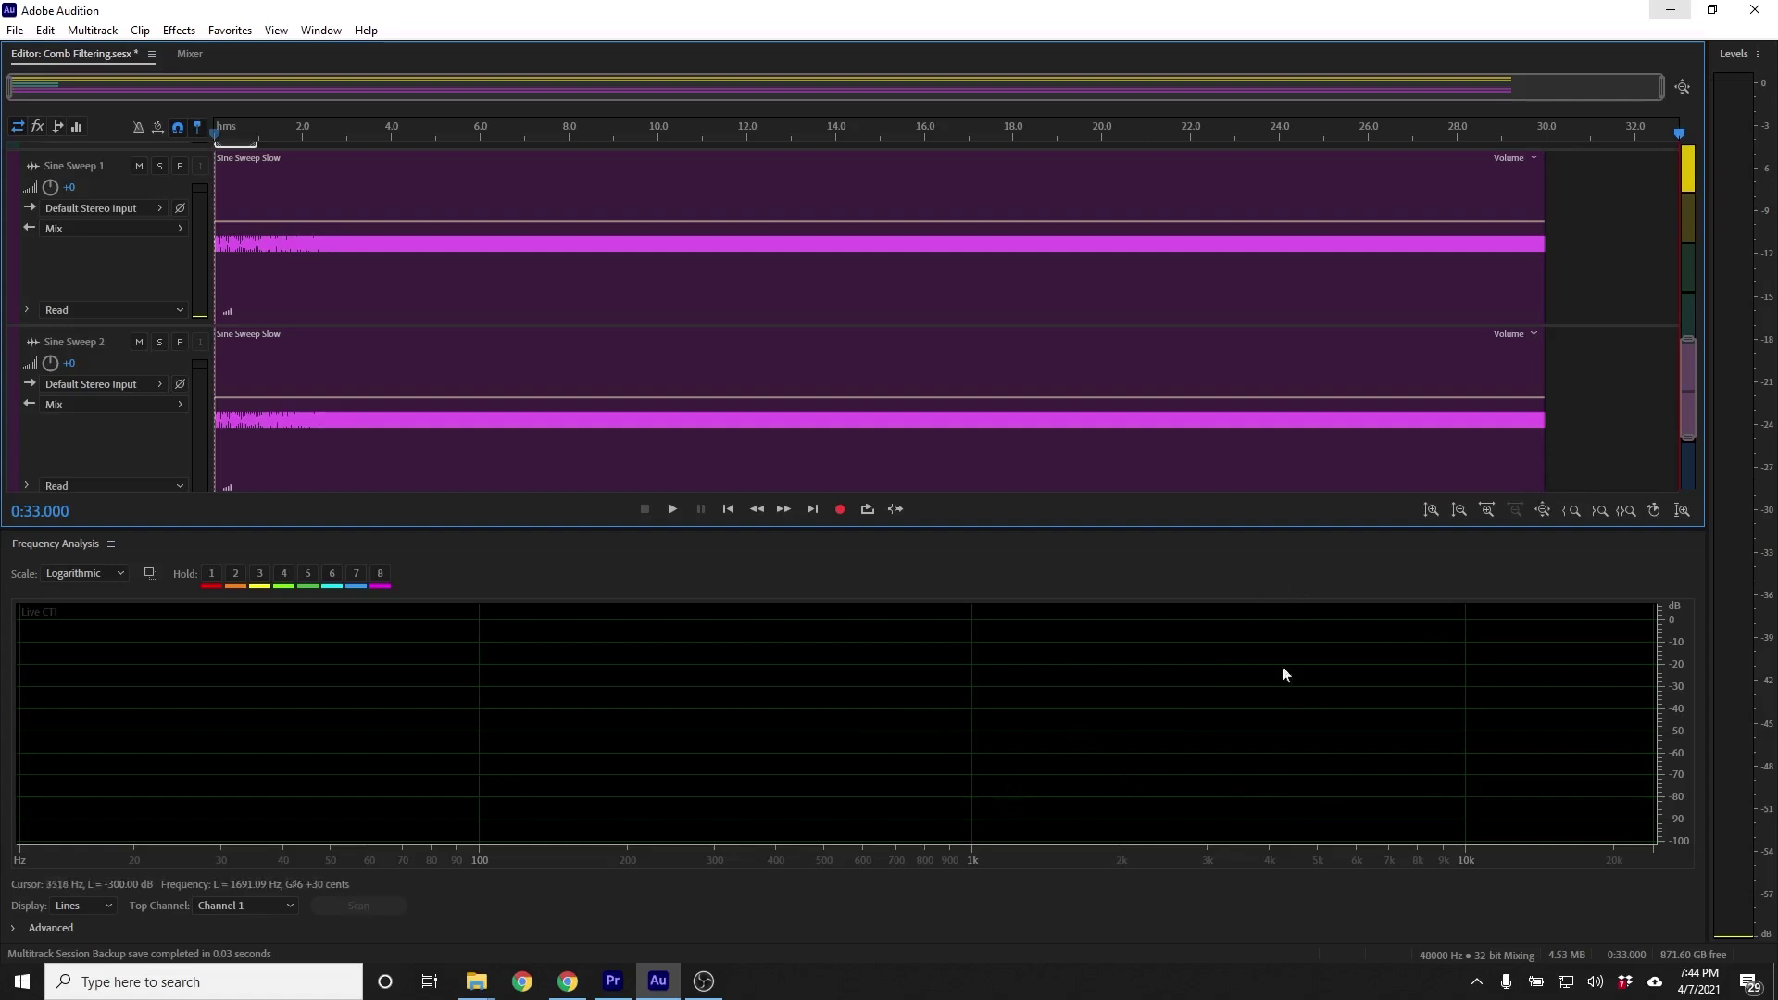
# Scroll up, unmute White Noise 1 and 2, and play them together
pyautogui.moveTo(1683, 401); pyautogui.dragTo(1683, 184)
pyautogui.click(138, 156)
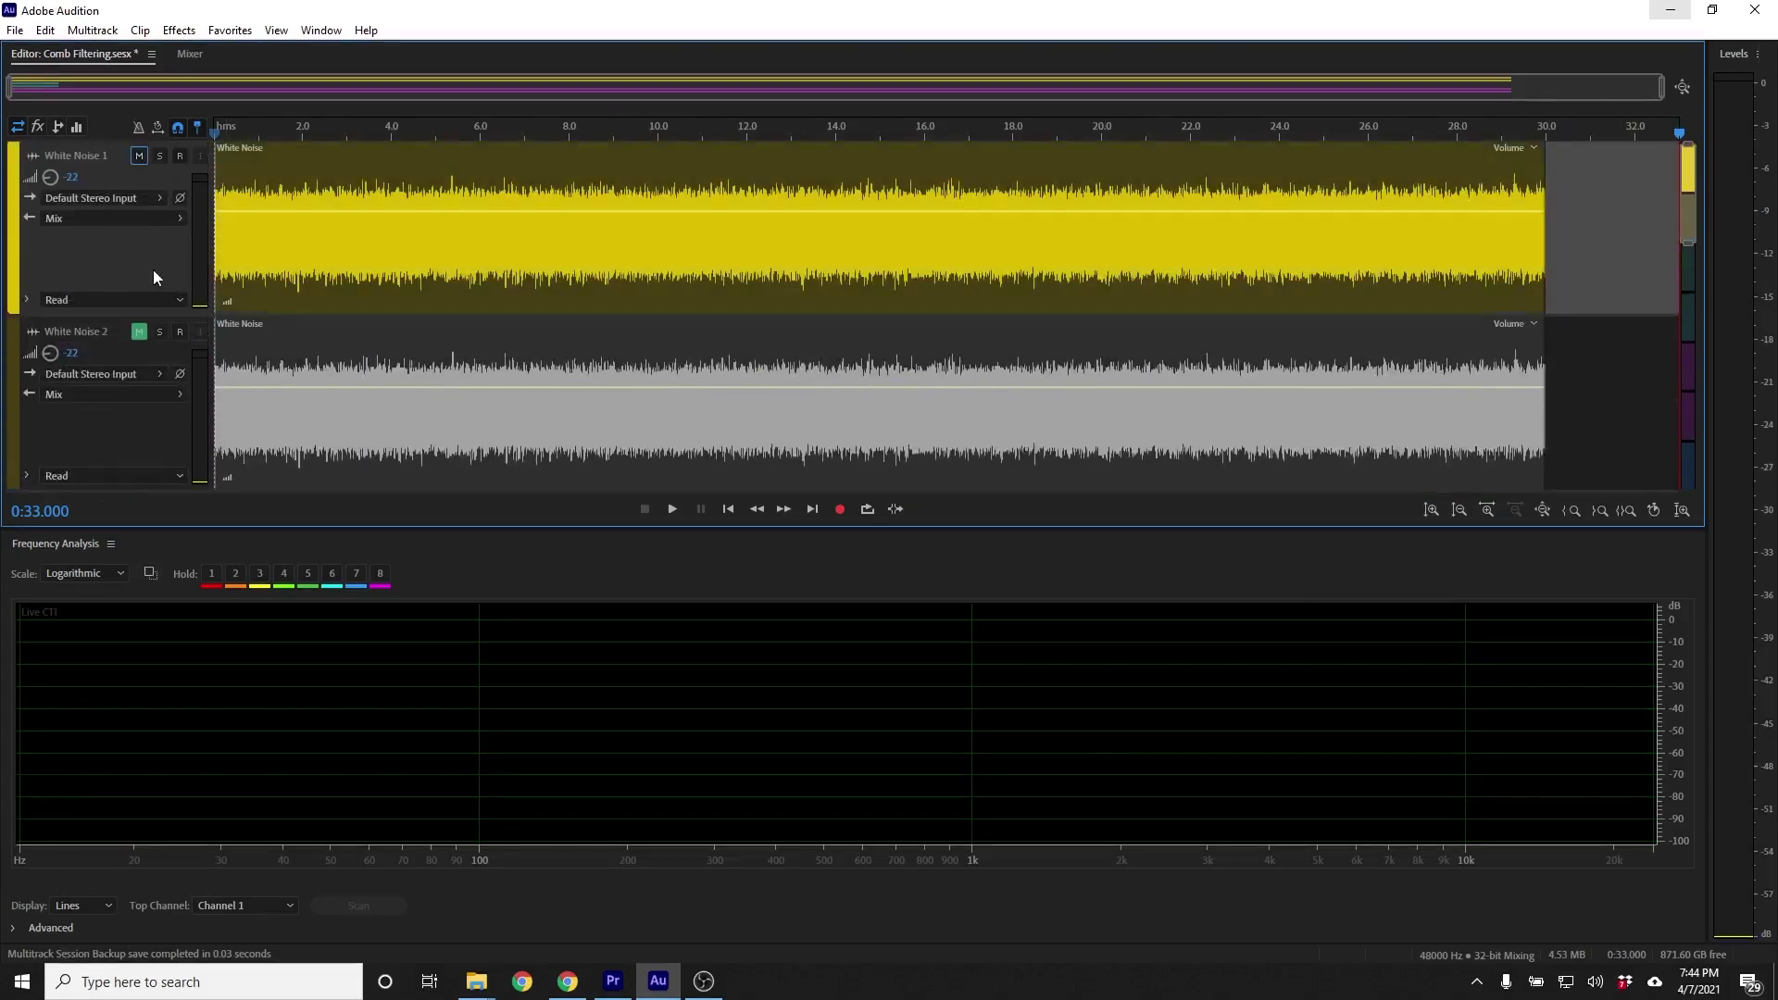
pyautogui.click(139, 332)
pyautogui.press('space')
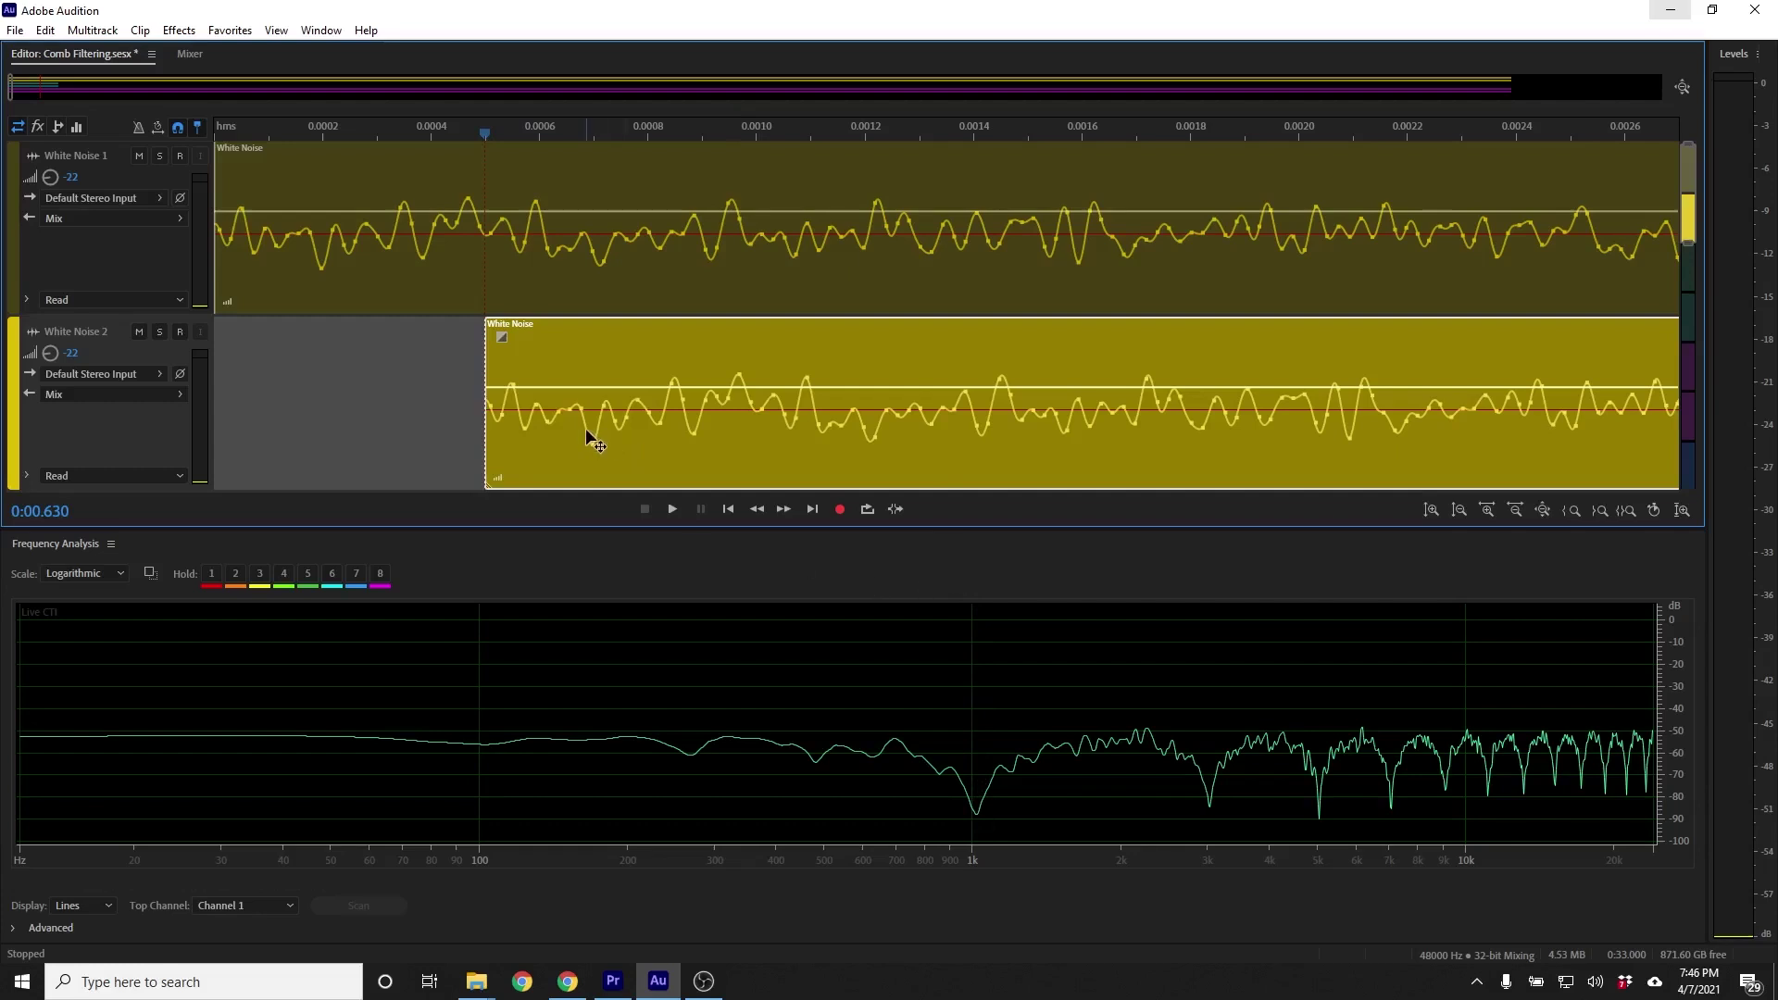
# Delay White Noise 2 to about 1 ms, play and stop, then return to 0:00
pyautogui.moveTo(568, 435); pyautogui.dragTo(834, 434)
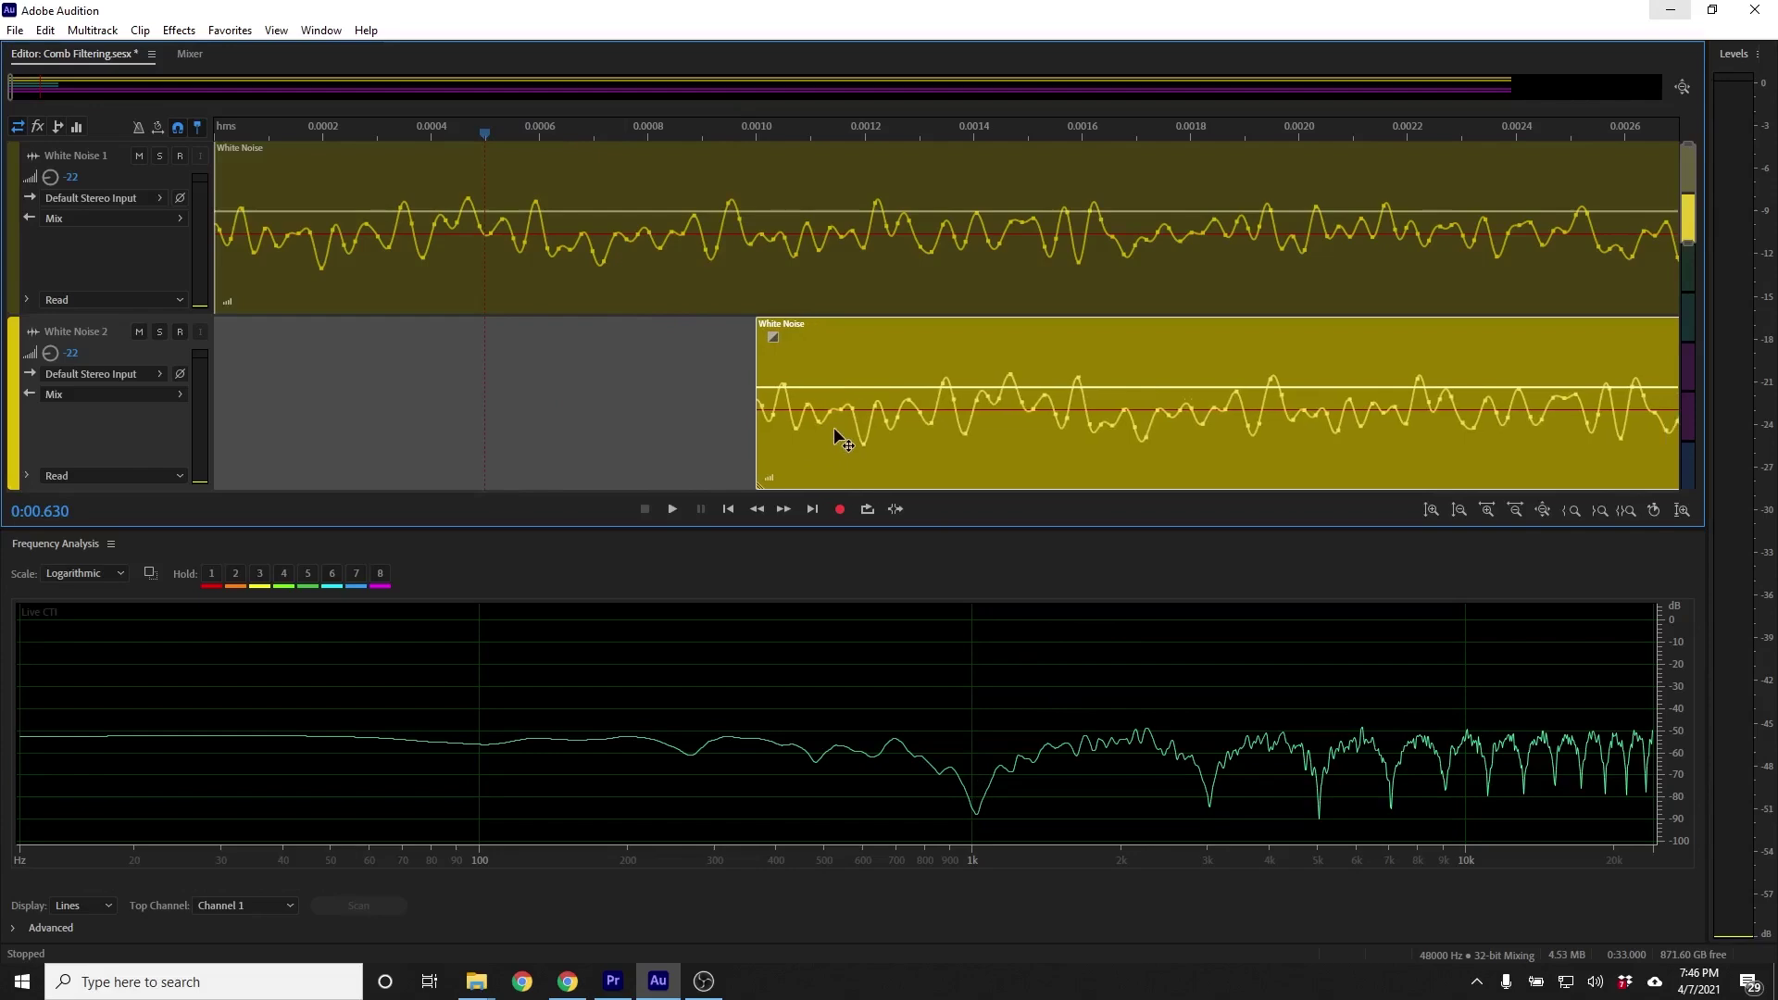
pyautogui.press('space')
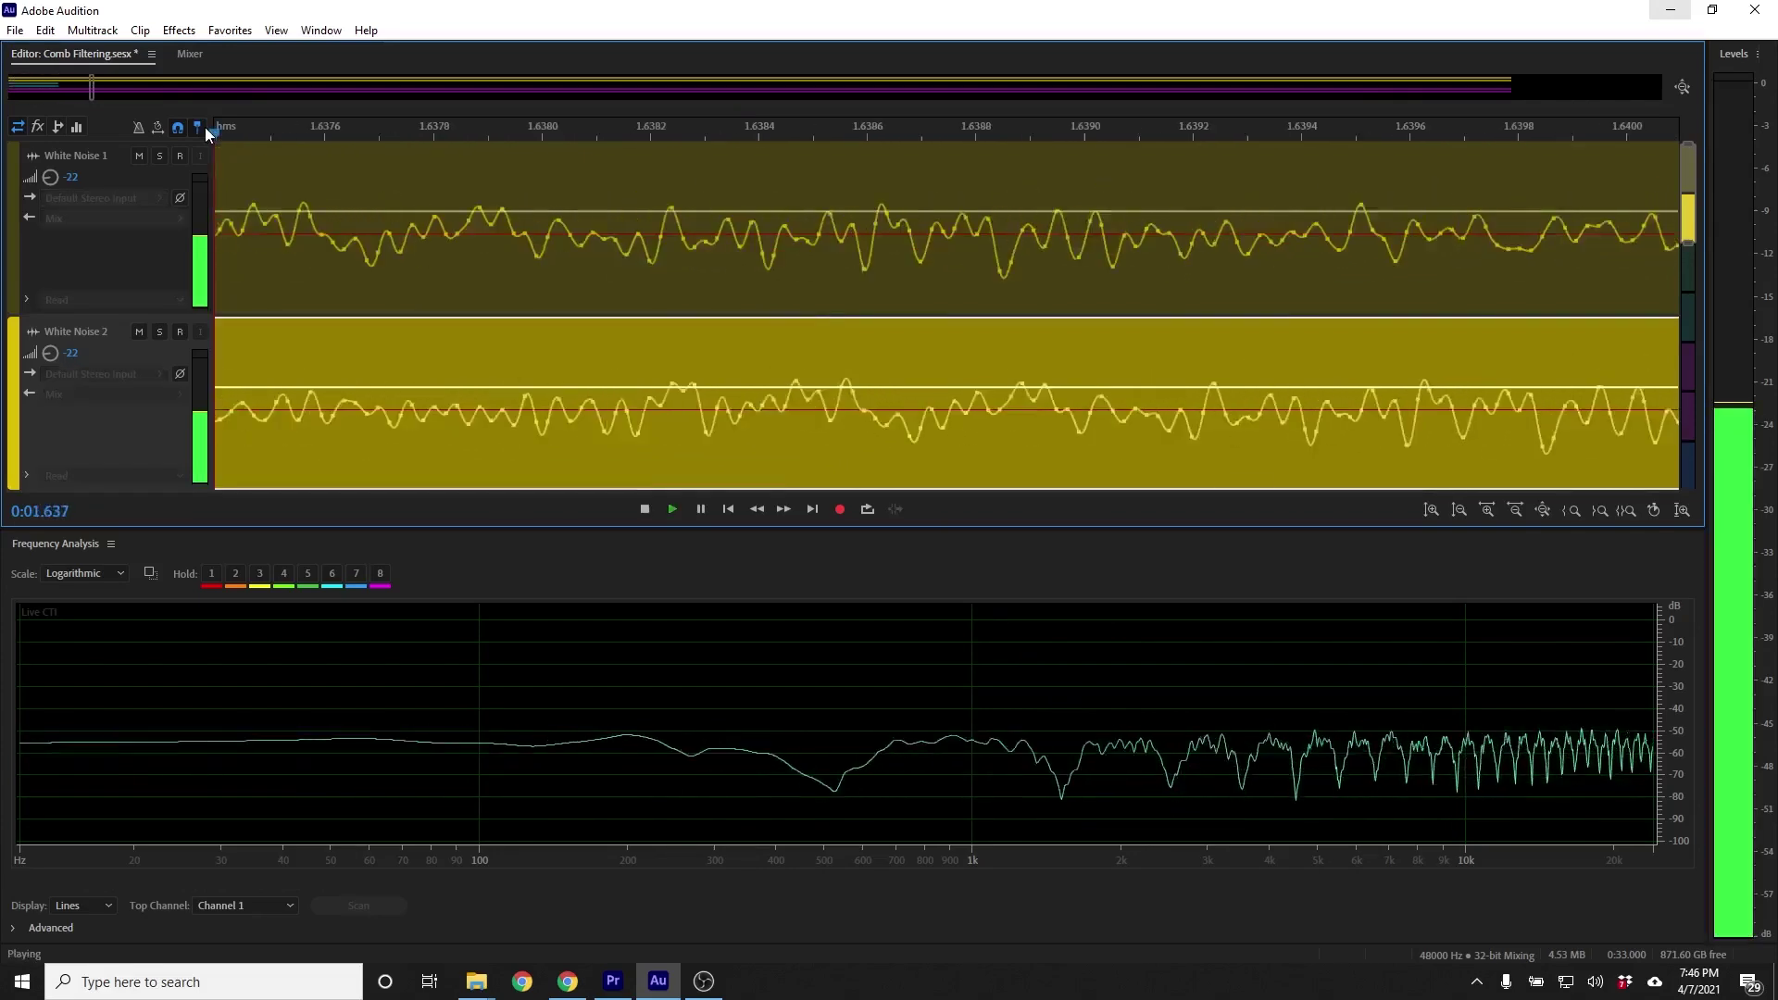
pyautogui.press('space')
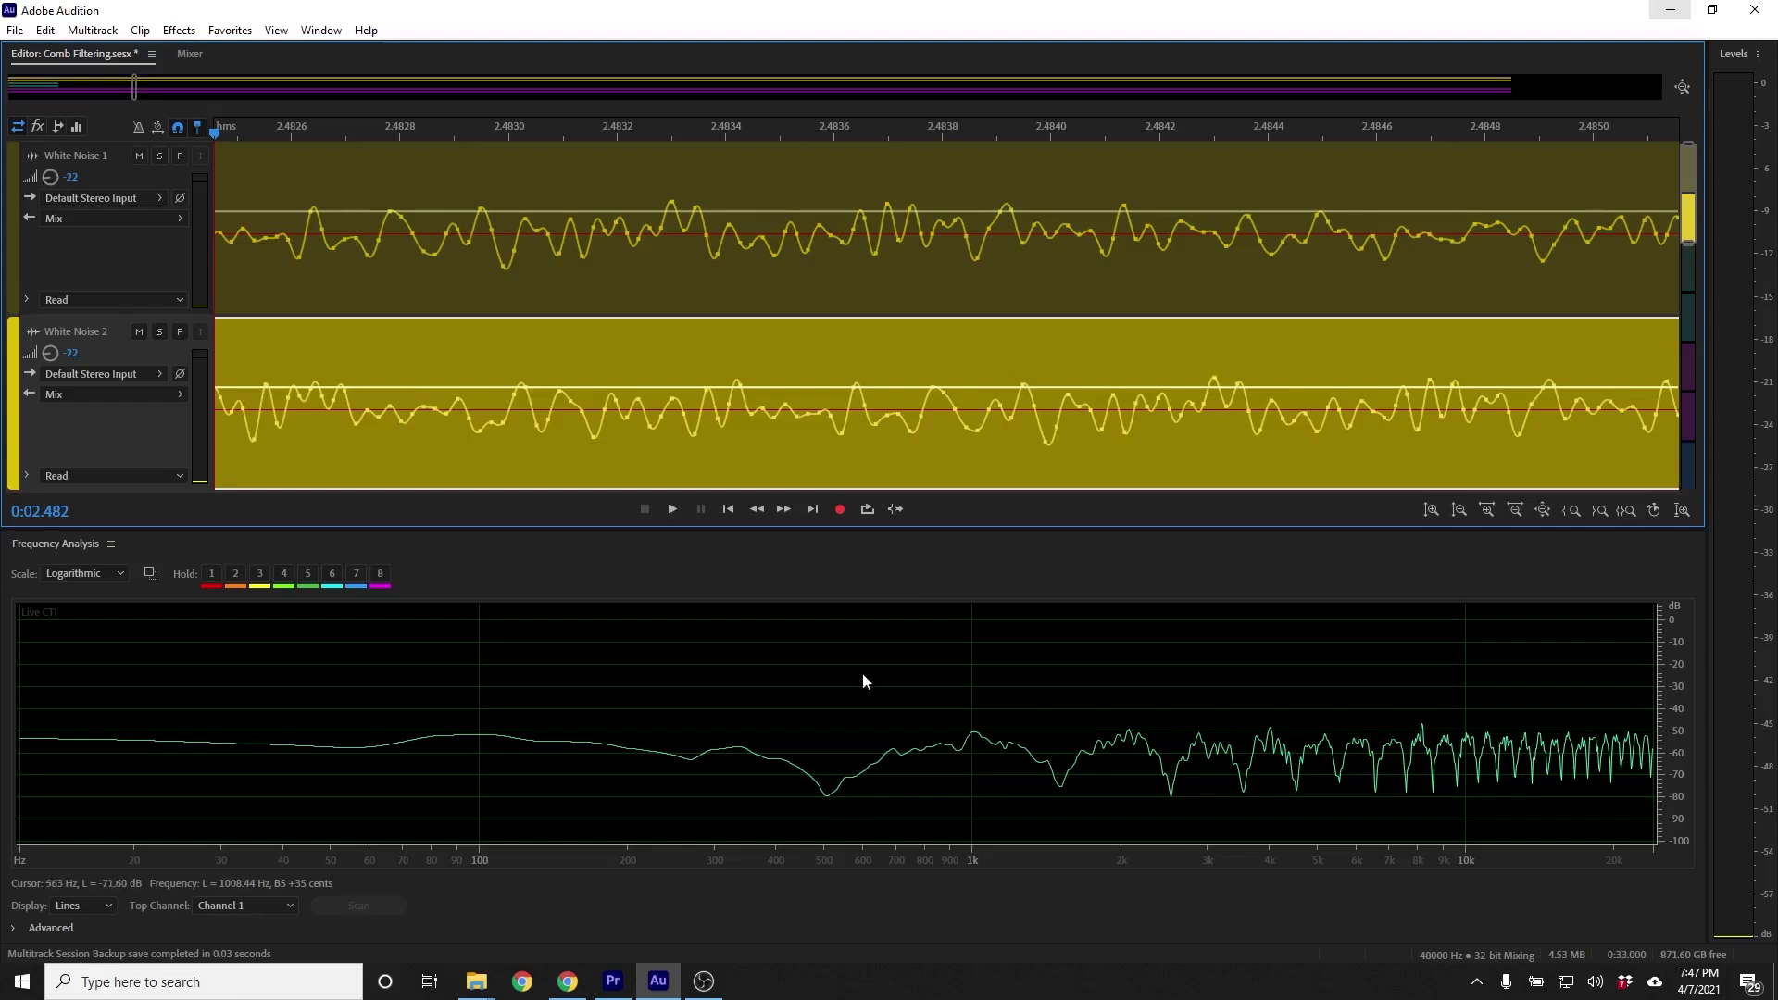
pyautogui.press('Home')
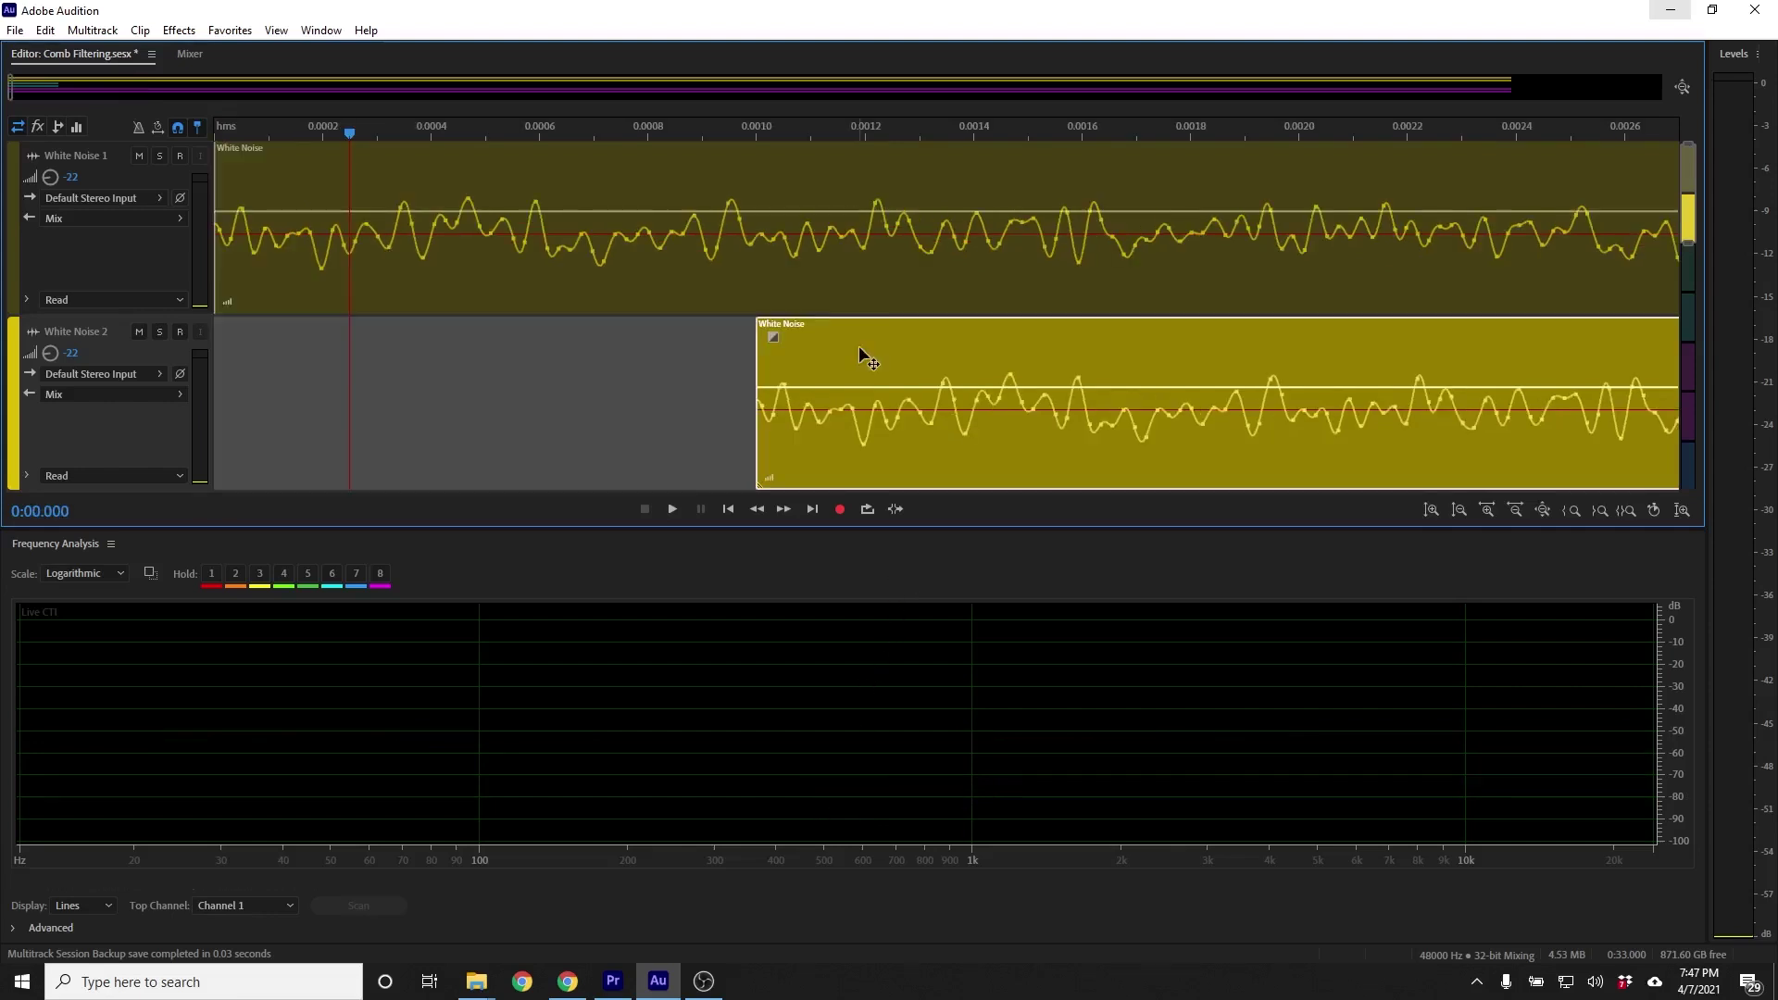
# Move White Noise 2 to start near 0.0002 s and play the pair
pyautogui.moveTo(859, 347); pyautogui.dragTo(450, 357)
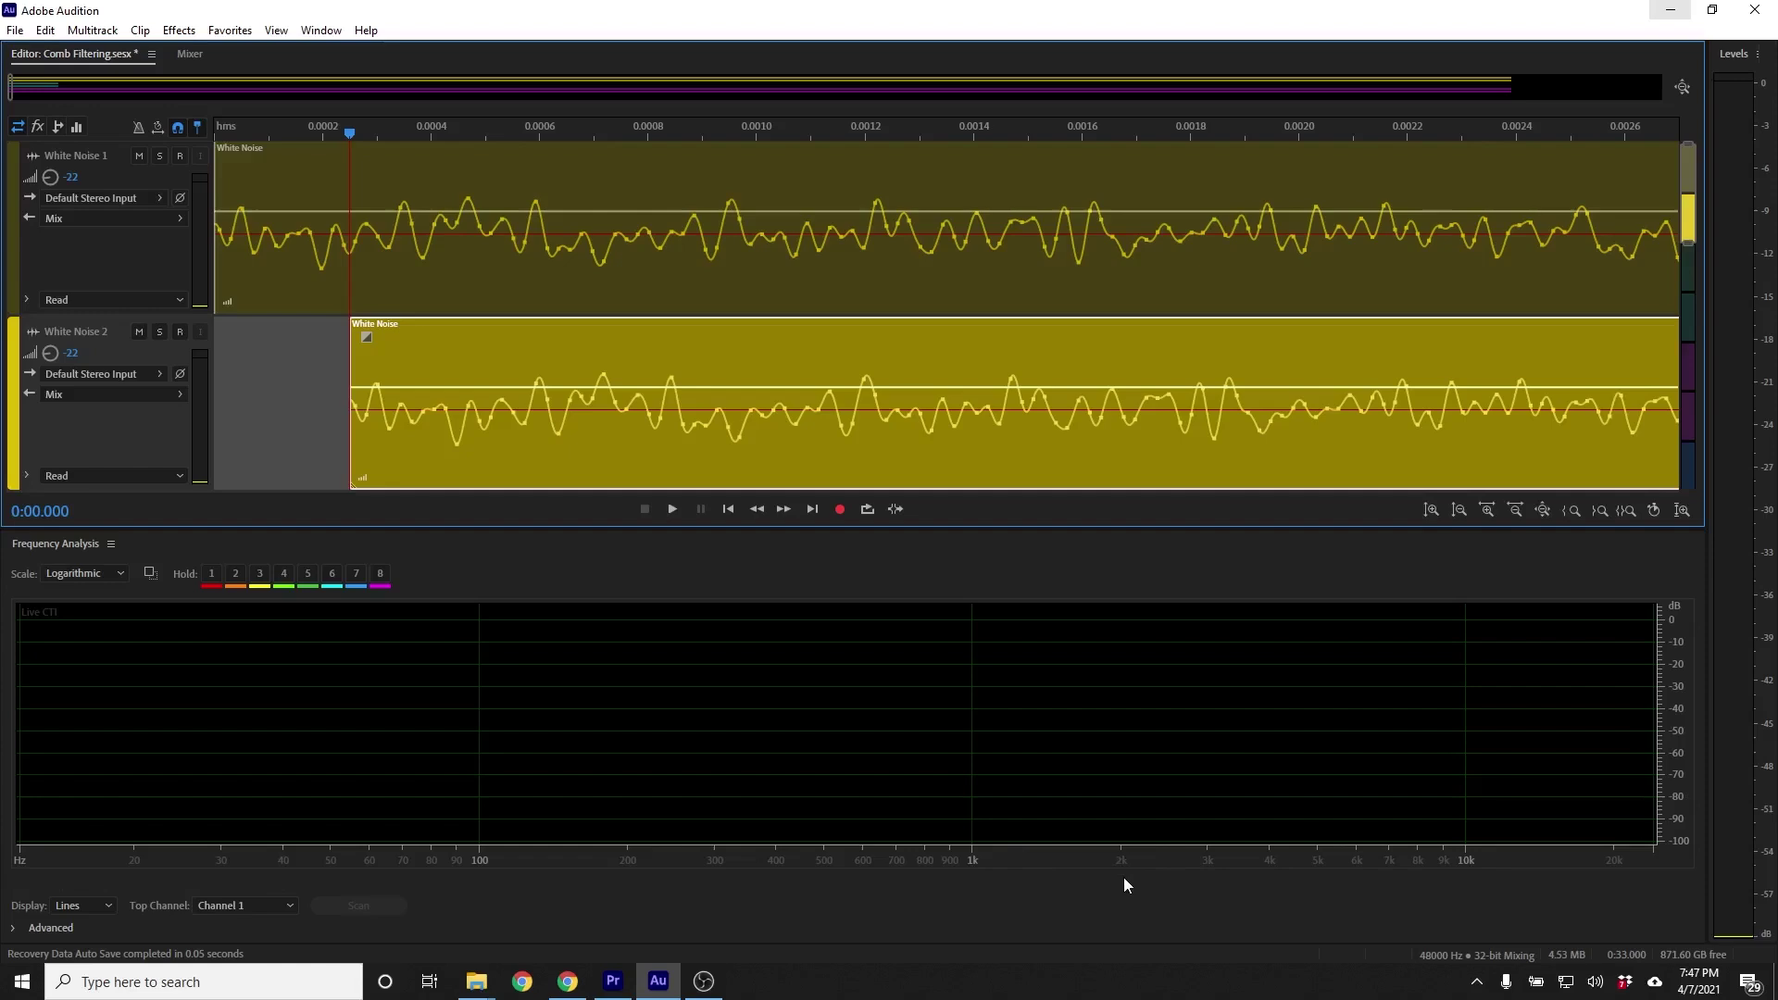
pyautogui.press('space')
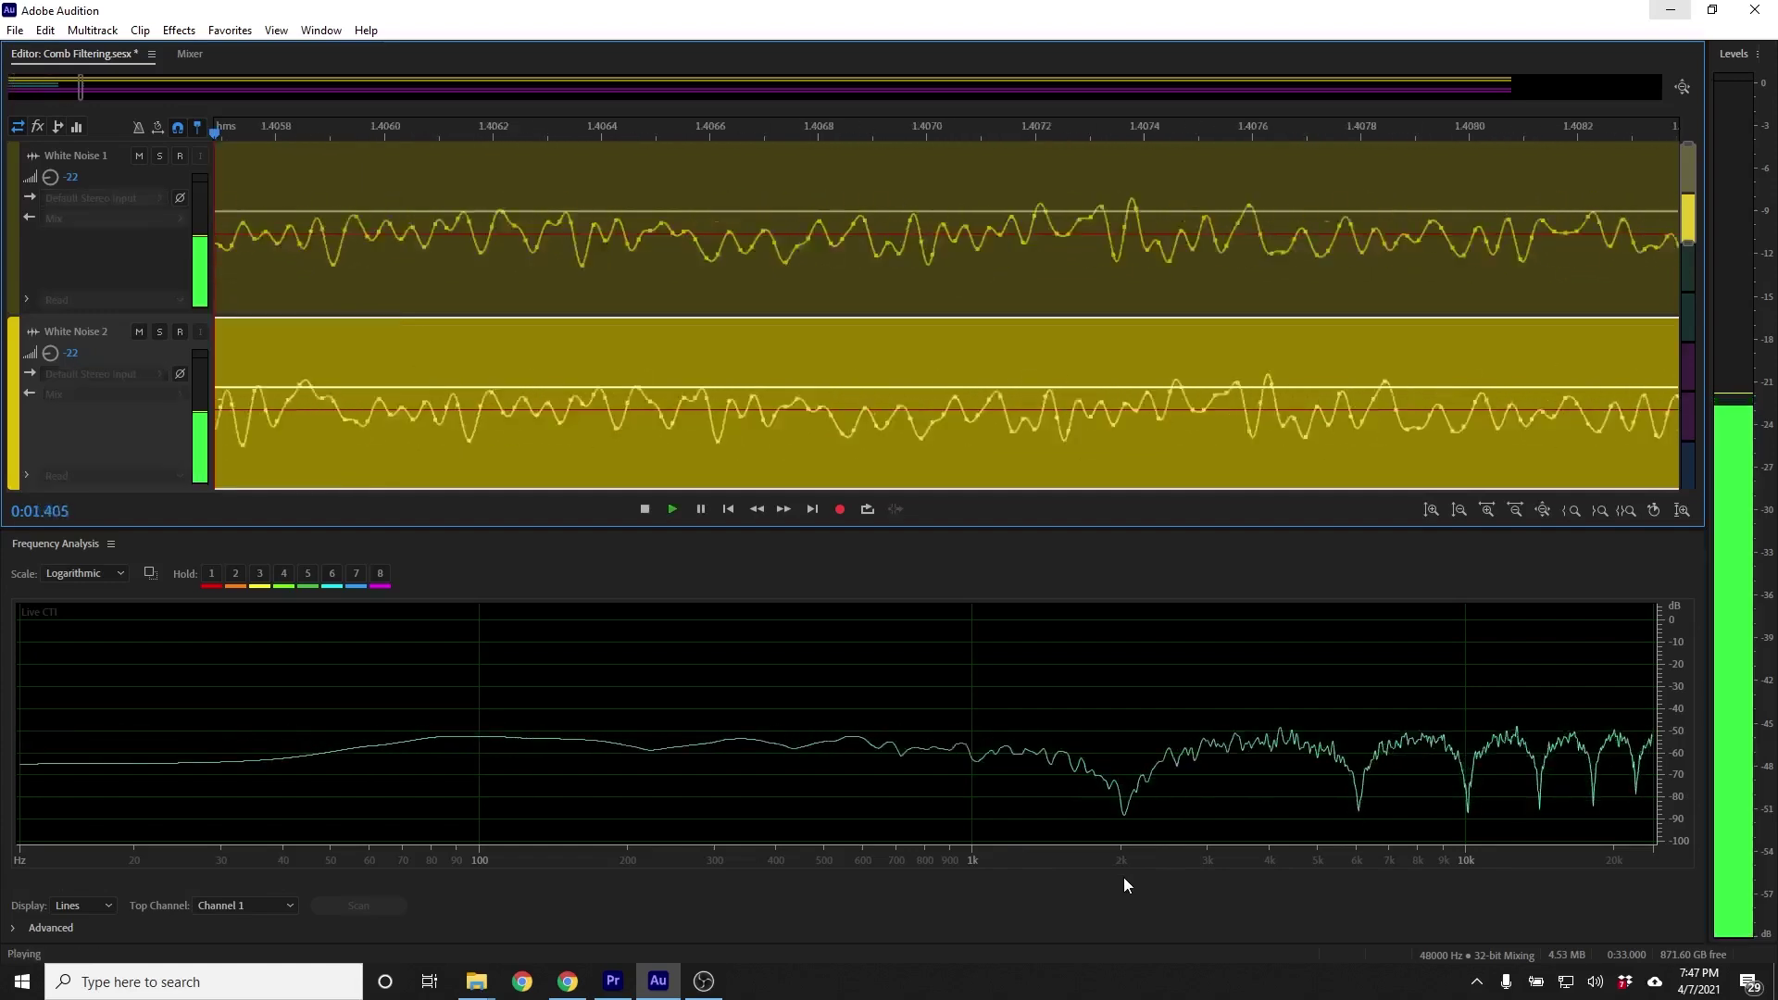